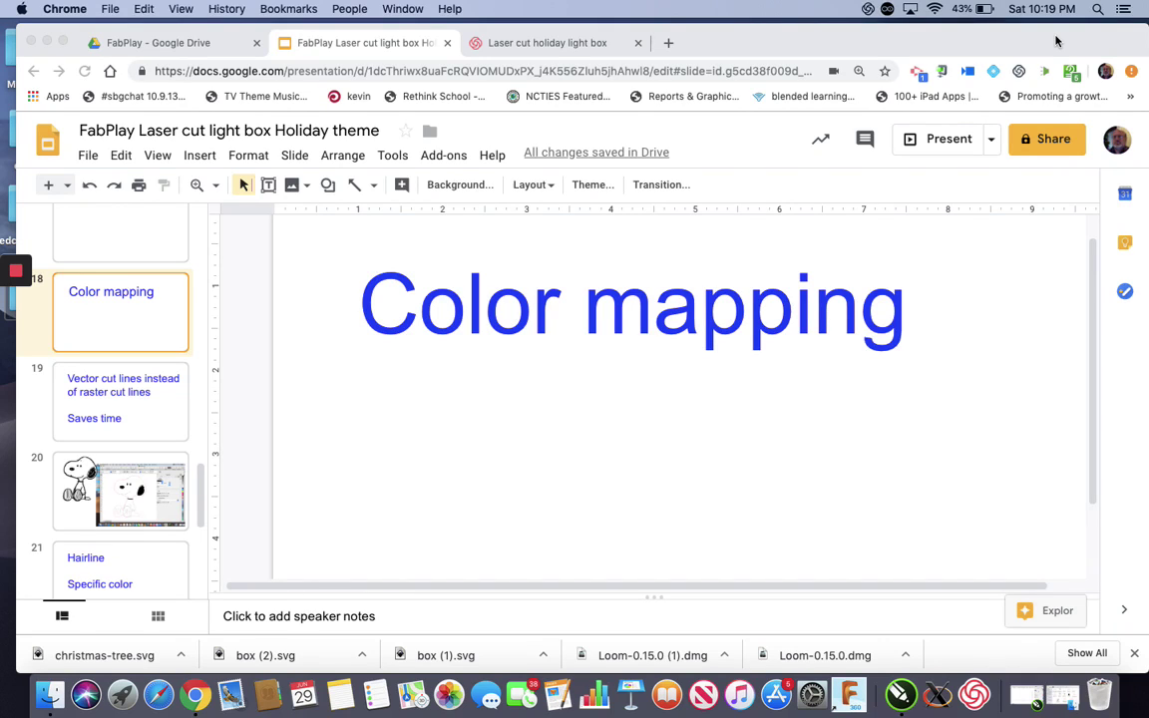
Bring the browser forward and go from slide 19 to slide 20, the Snoopy vs CorelDRAW comparison.
click(913, 42)
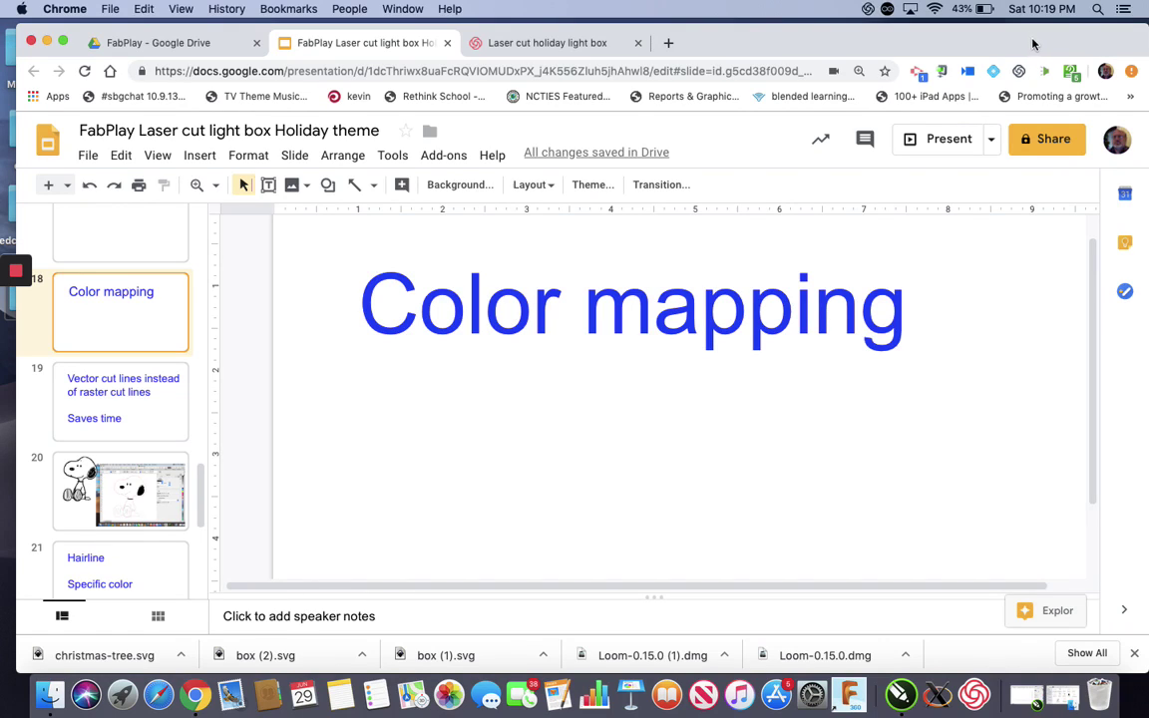
drag(969, 48, 991, 50)
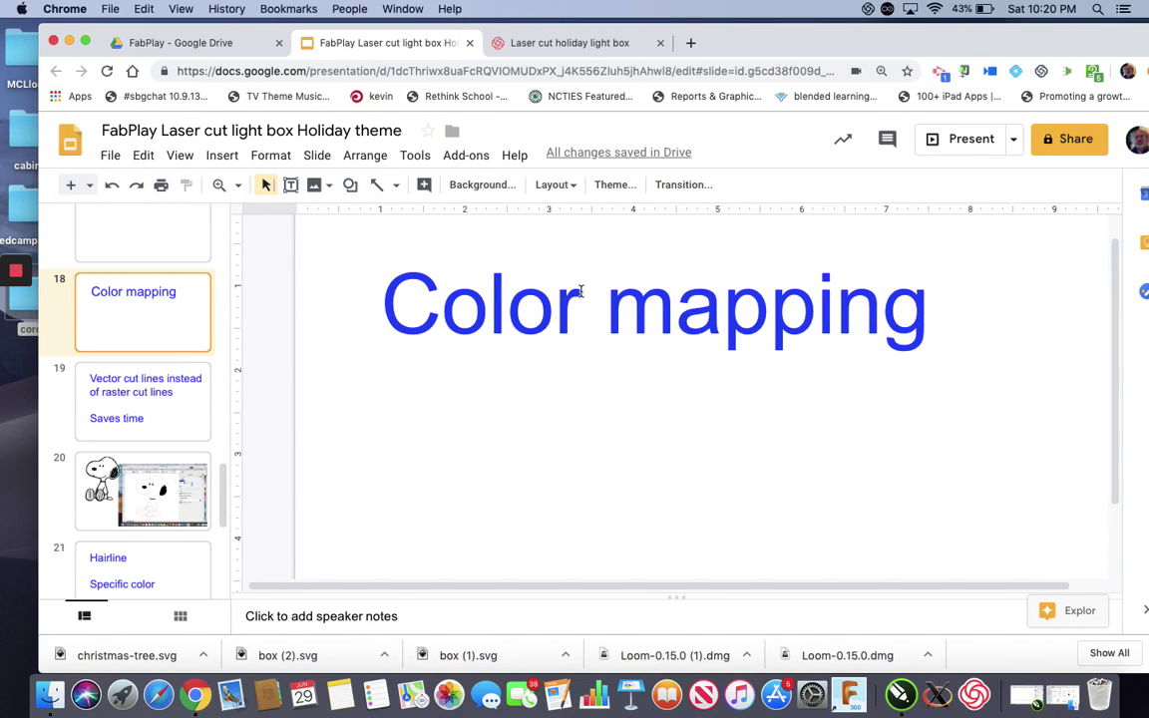
click(143, 382)
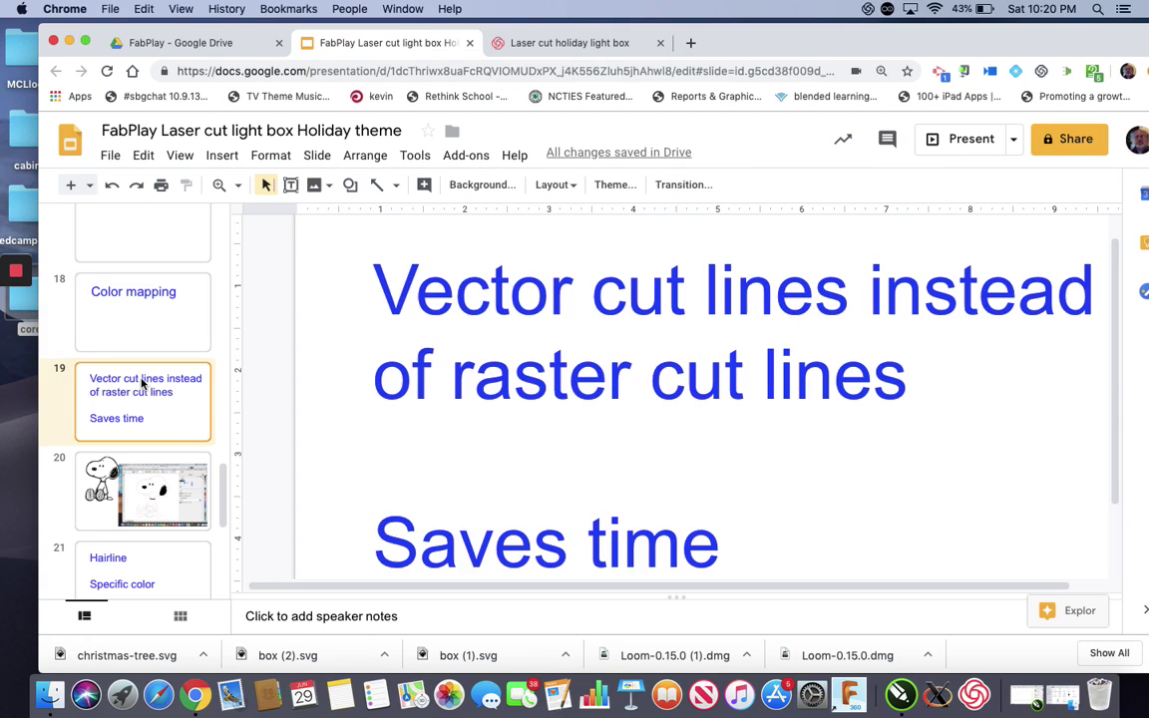
scroll(442, 332, down, 2)
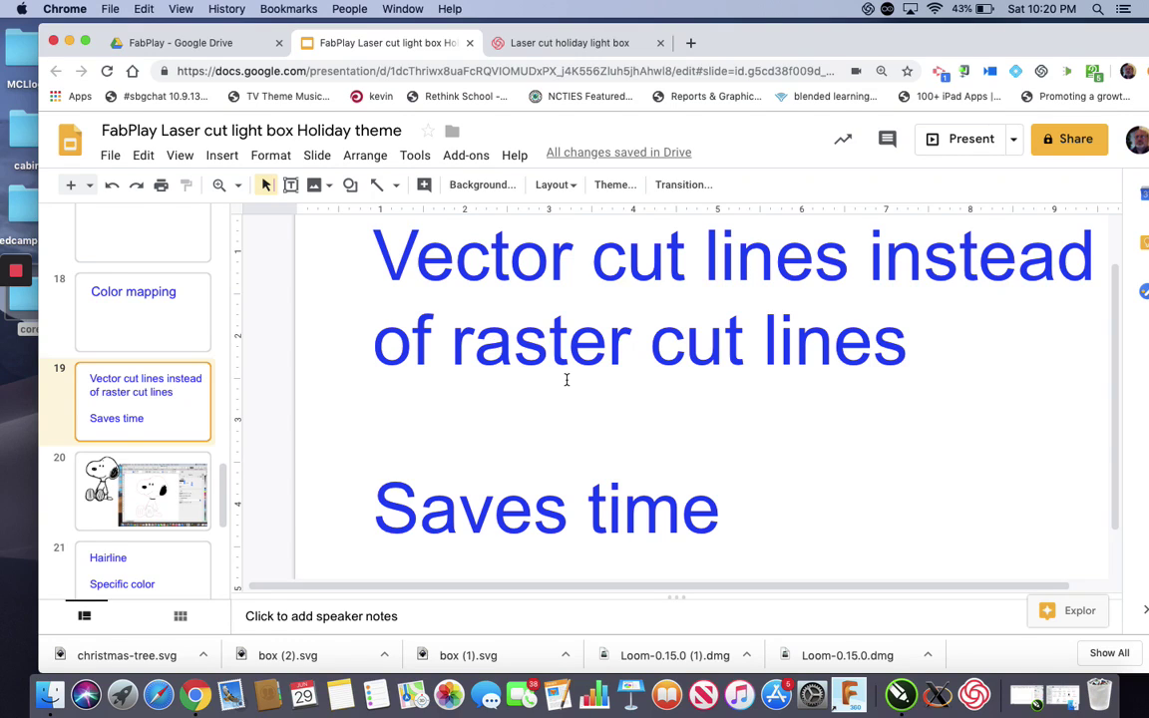
click(88, 463)
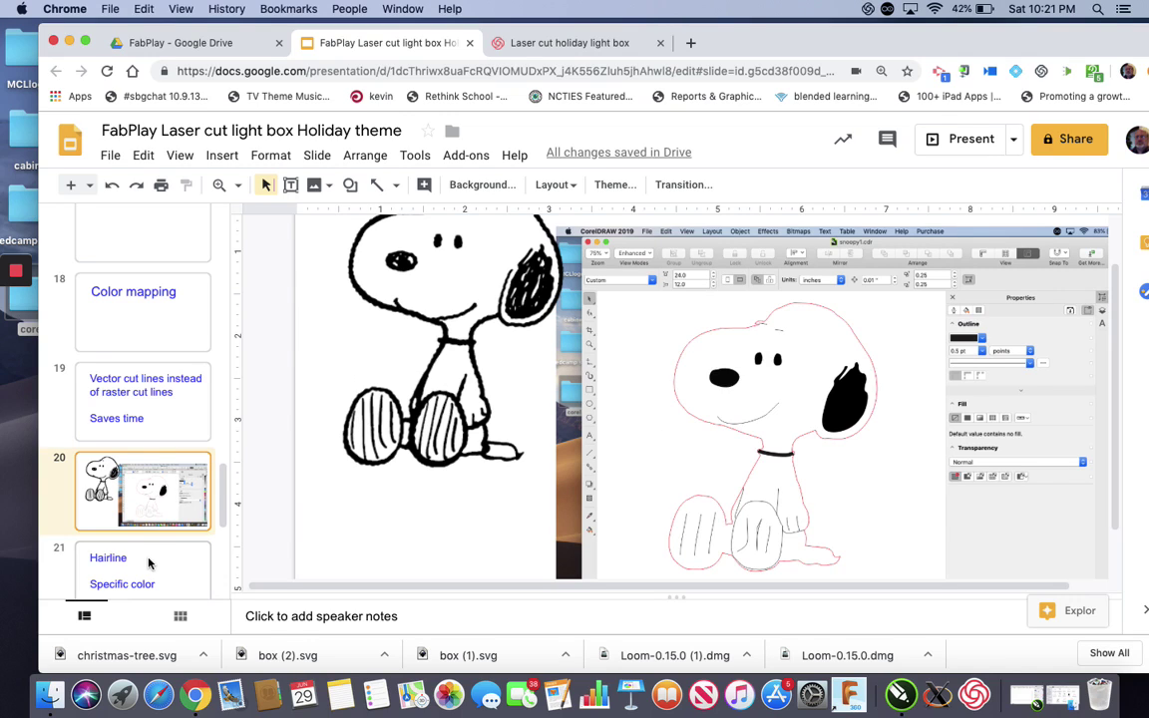
Show slide 21 on Hairline and Specific color, then restore the blank Untitled-1 CorelDRAW document.
click(149, 564)
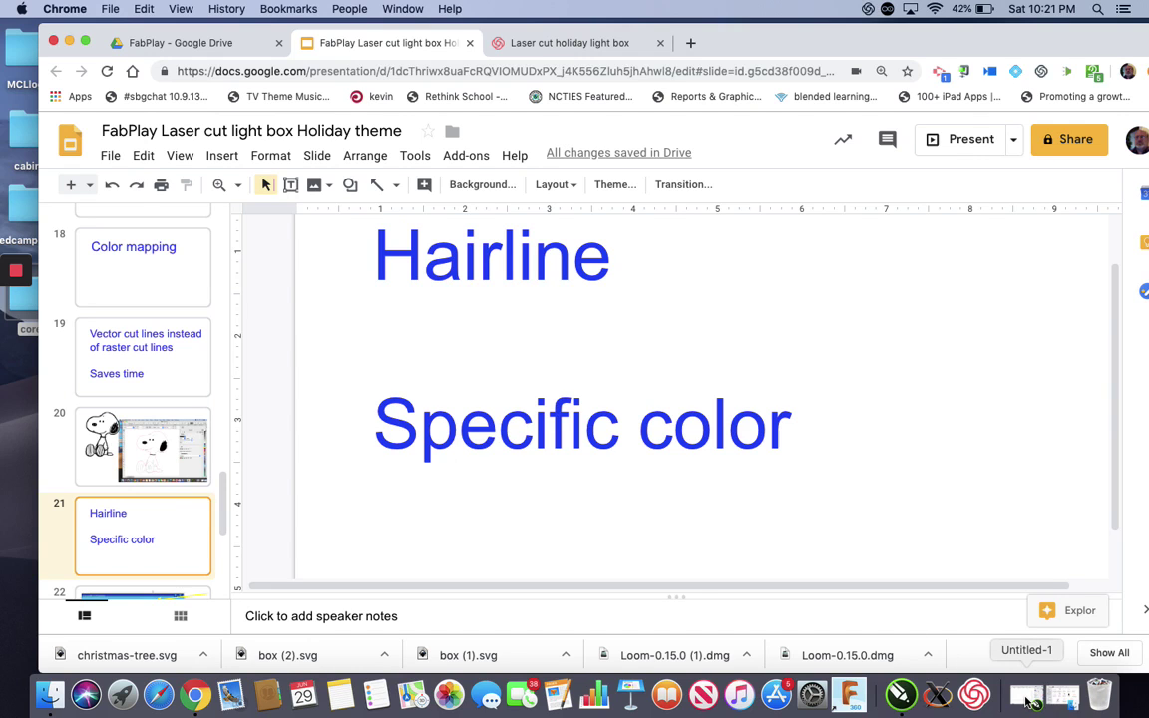
click(1027, 698)
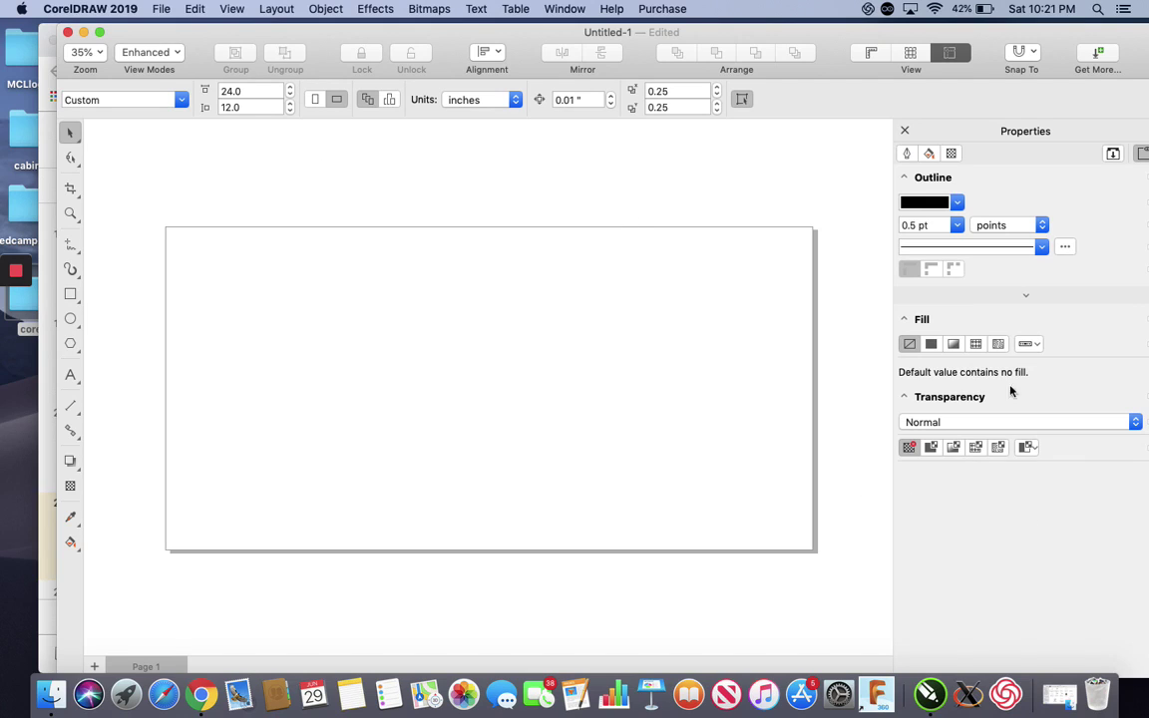
Place snoopy1.png from the corel folder onto the page and enlarge it to about 9 inches.
click(1060, 696)
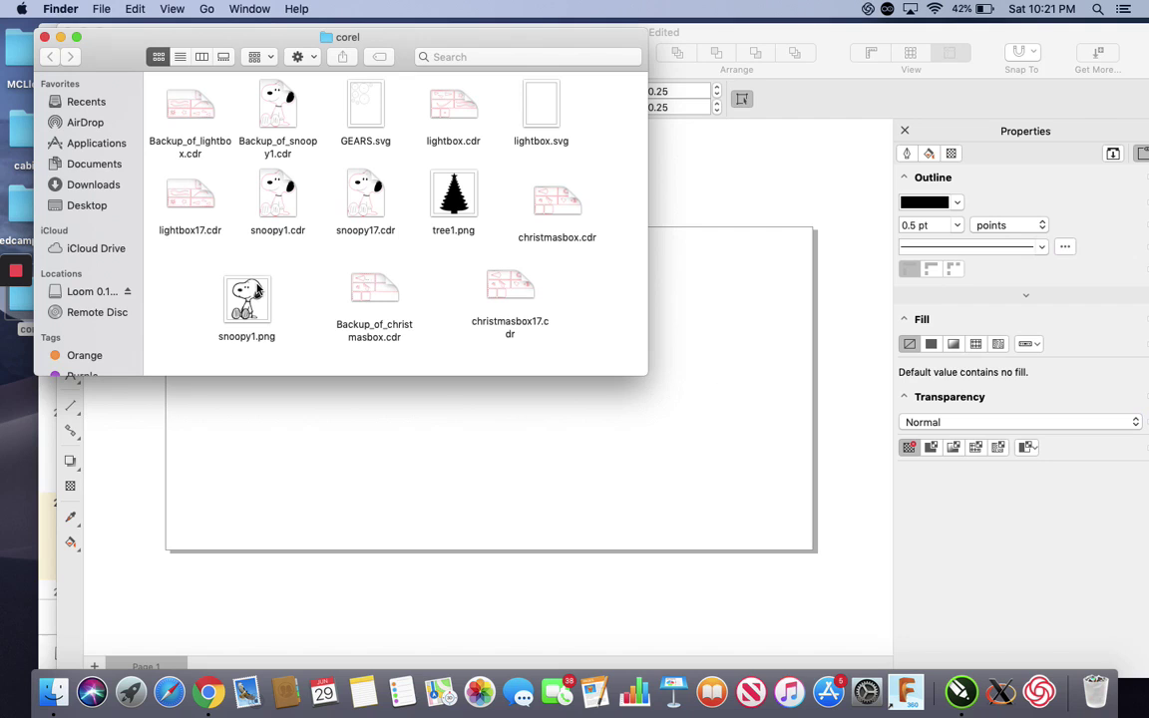
drag(240, 298, 533, 454)
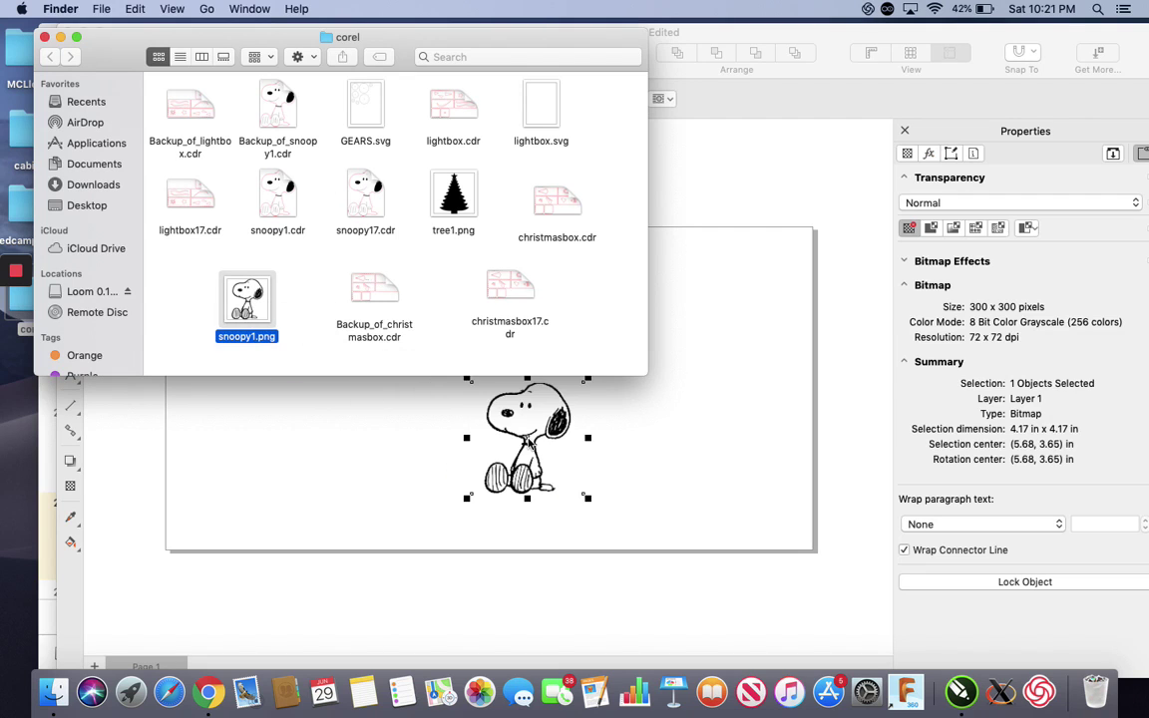
click(43, 37)
click(467, 380)
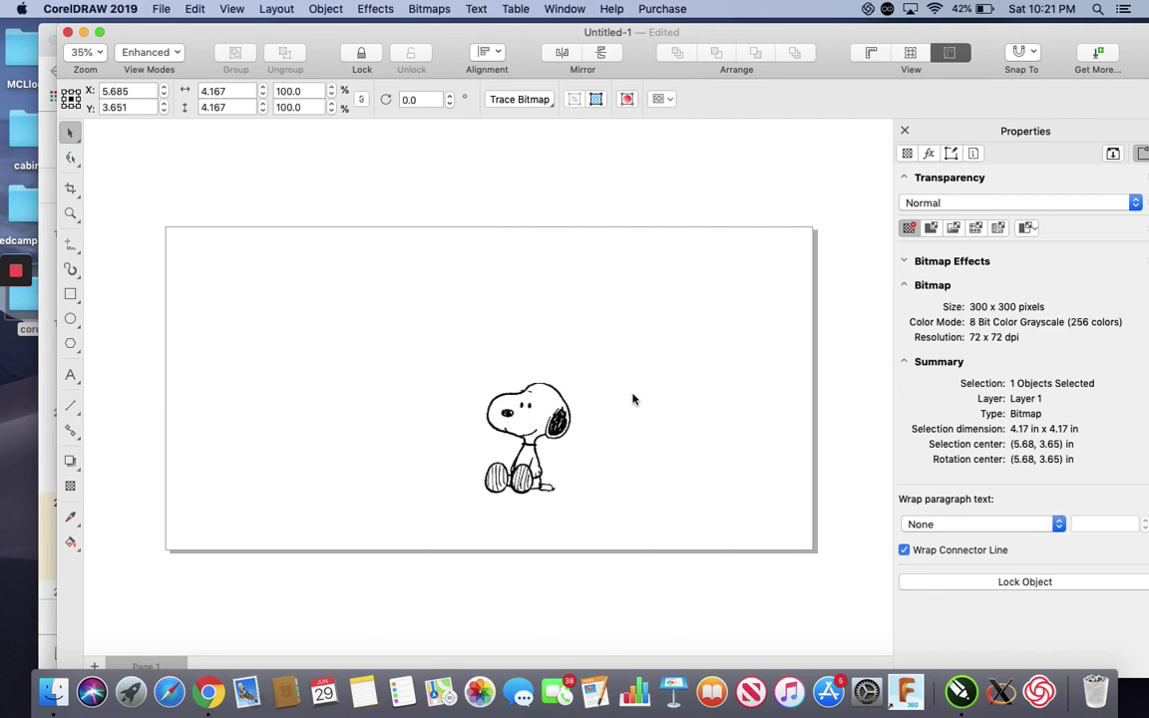
drag(468, 380, 334, 246)
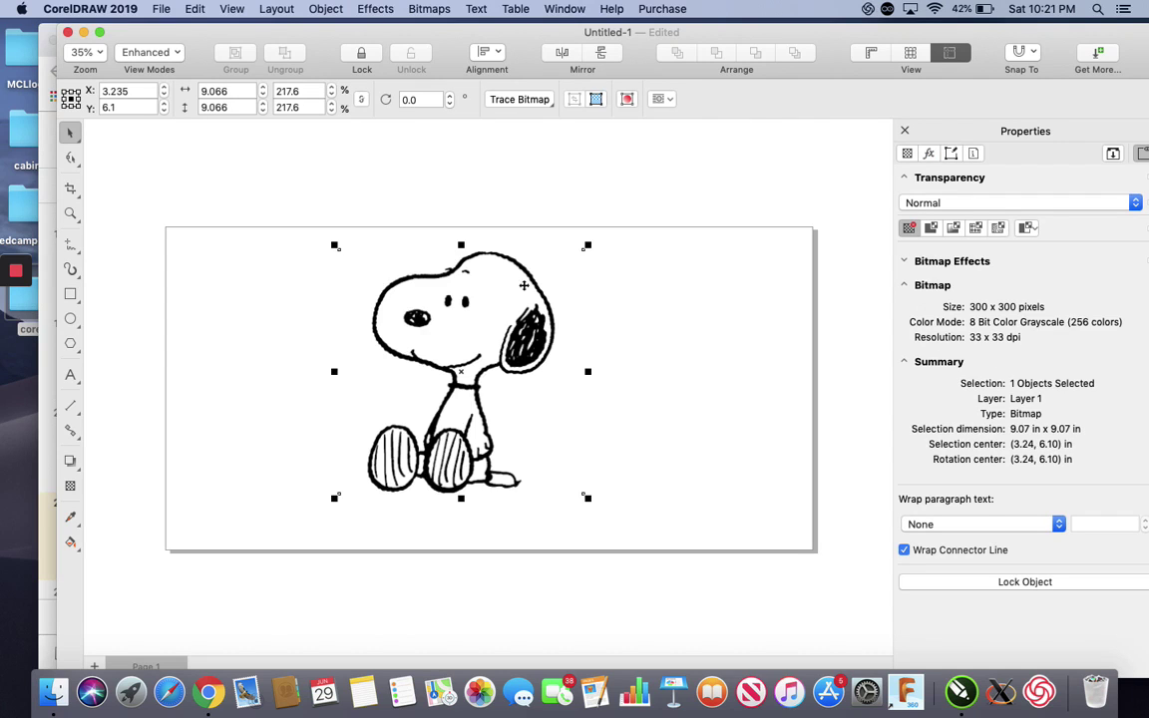
Quick Trace the bitmap, placing the traced copy on the right and the original on the left.
click(547, 104)
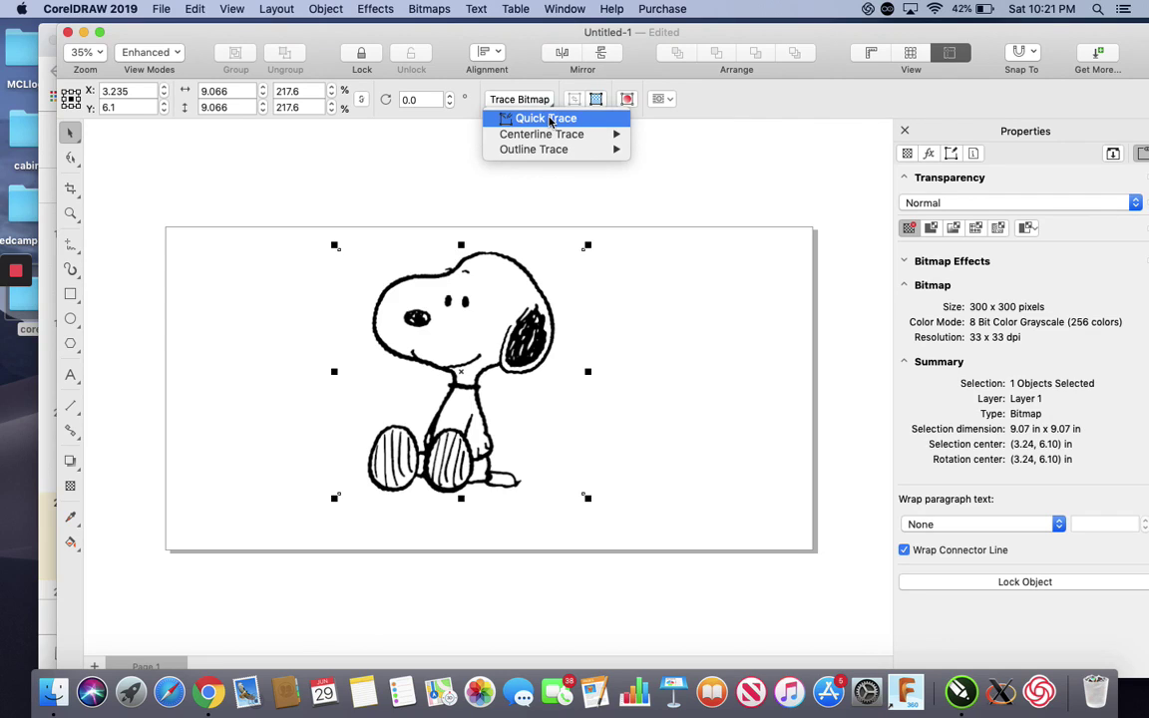
click(545, 118)
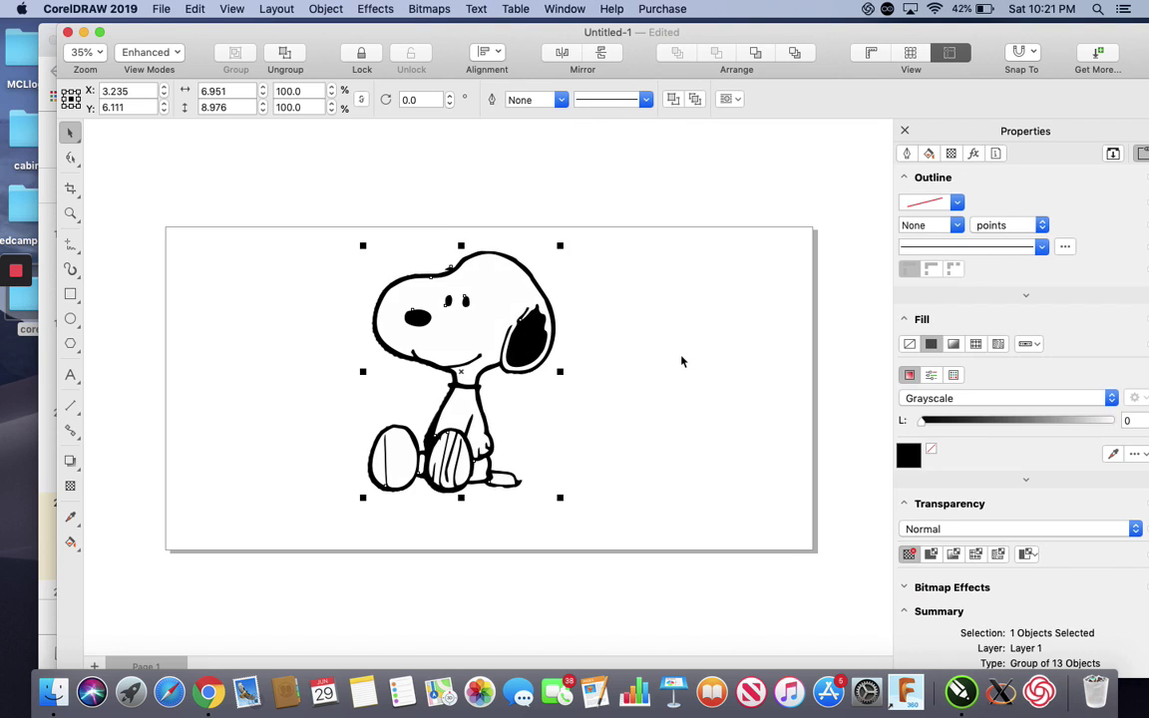
drag(476, 362, 688, 359)
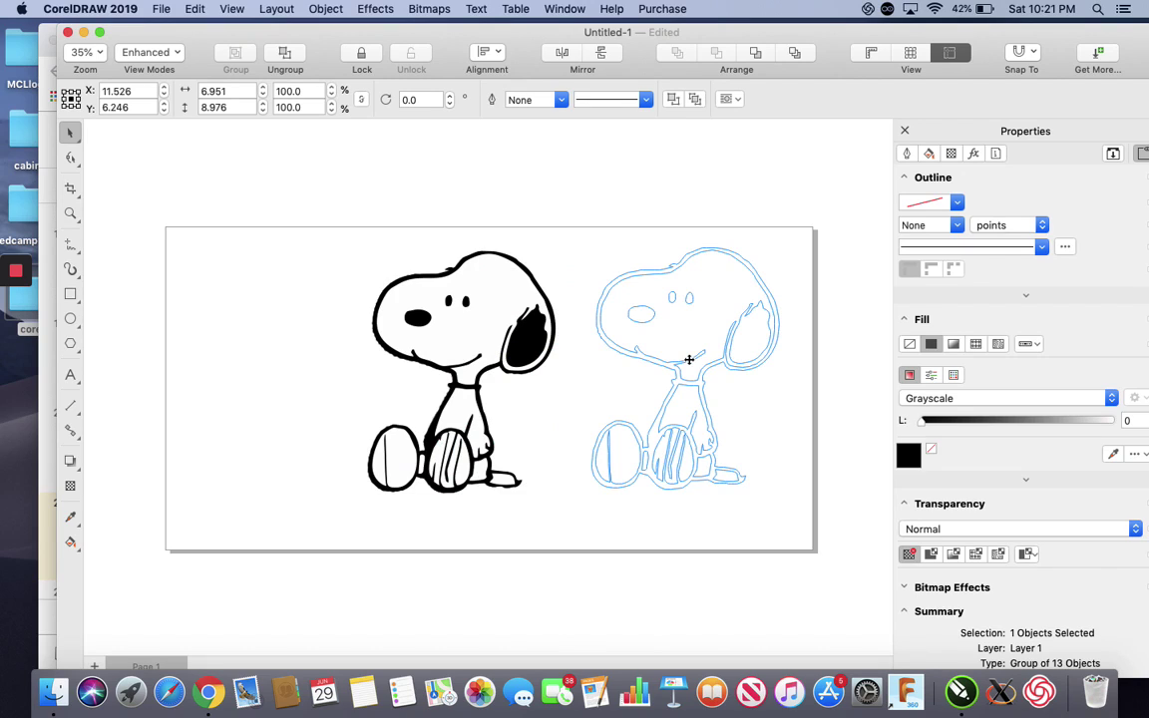
drag(688, 359, 688, 358)
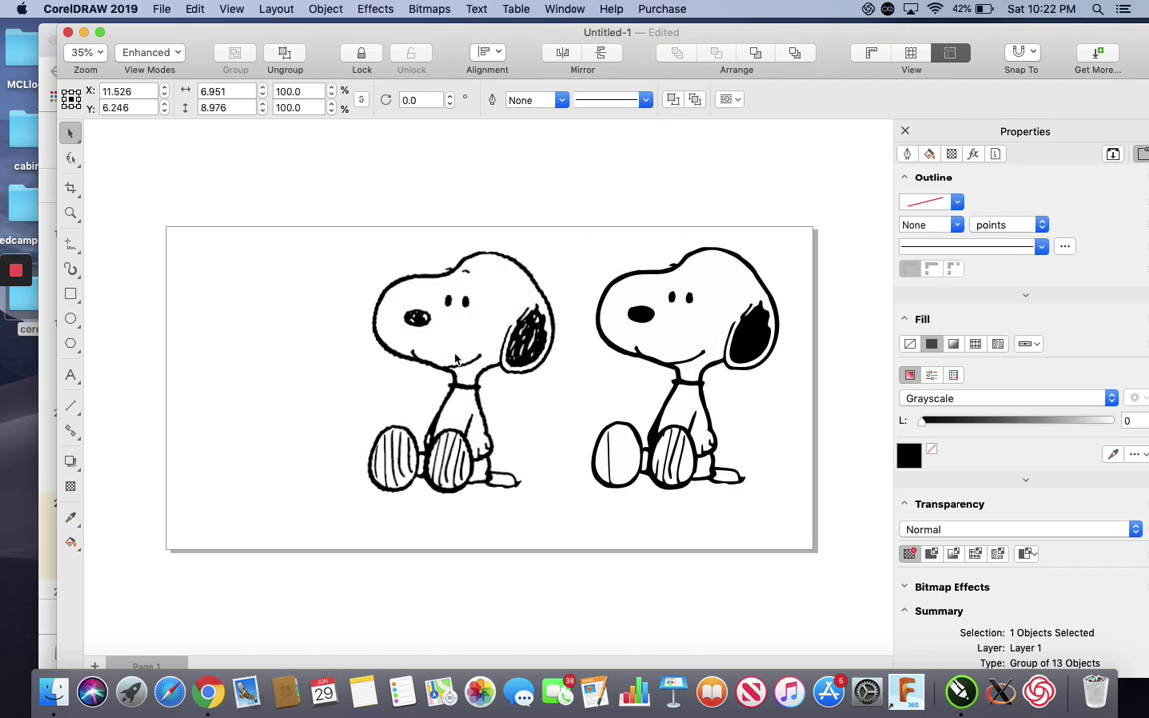
click(410, 321)
drag(455, 357, 279, 365)
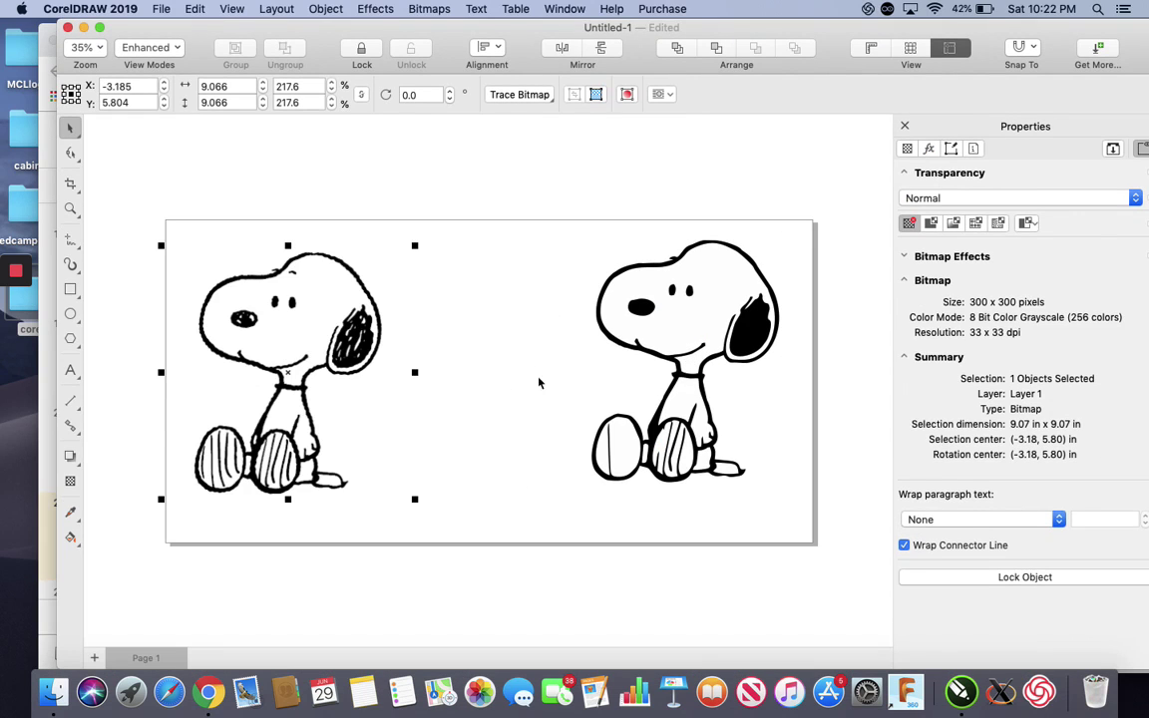
Switch the view mode to Wireframe.
click(152, 47)
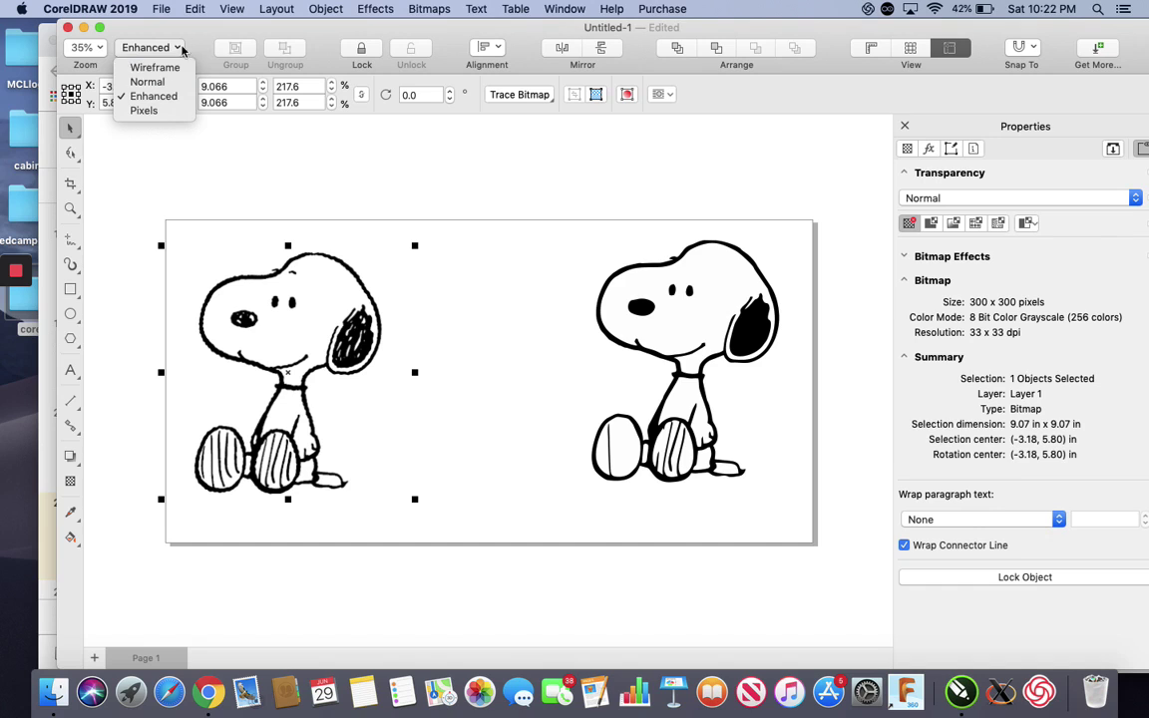
click(152, 67)
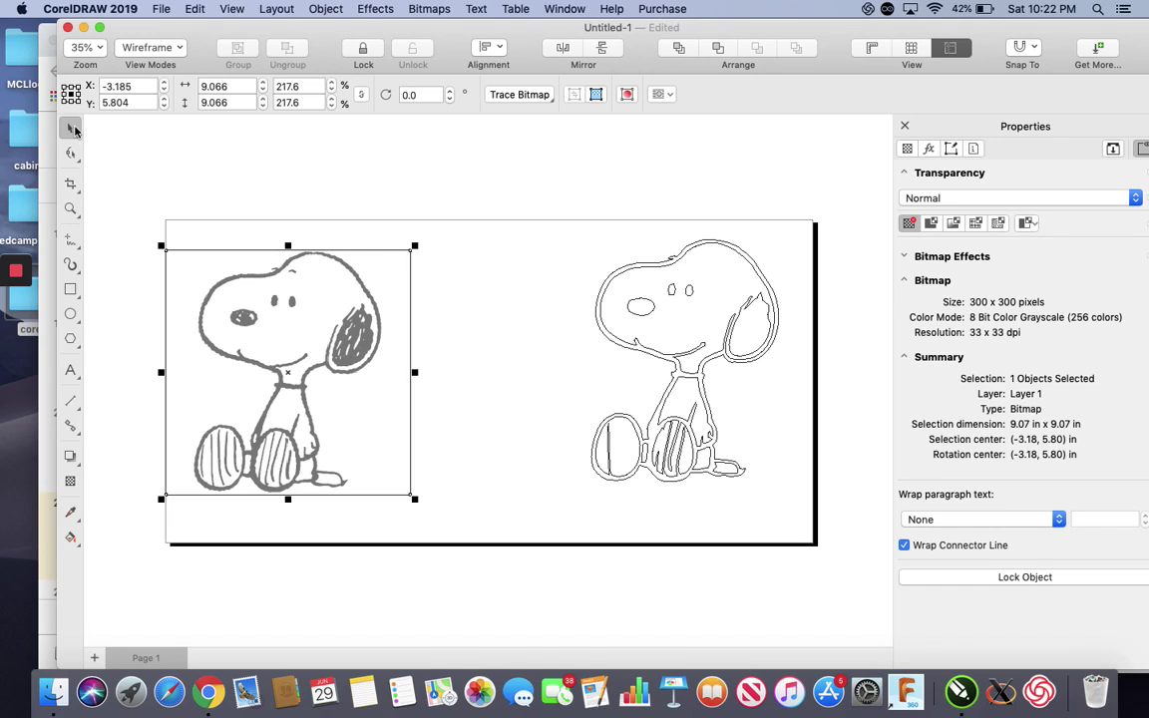
Ungroup the traced Snoopy and delete the extra inner head outline curve.
click(612, 262)
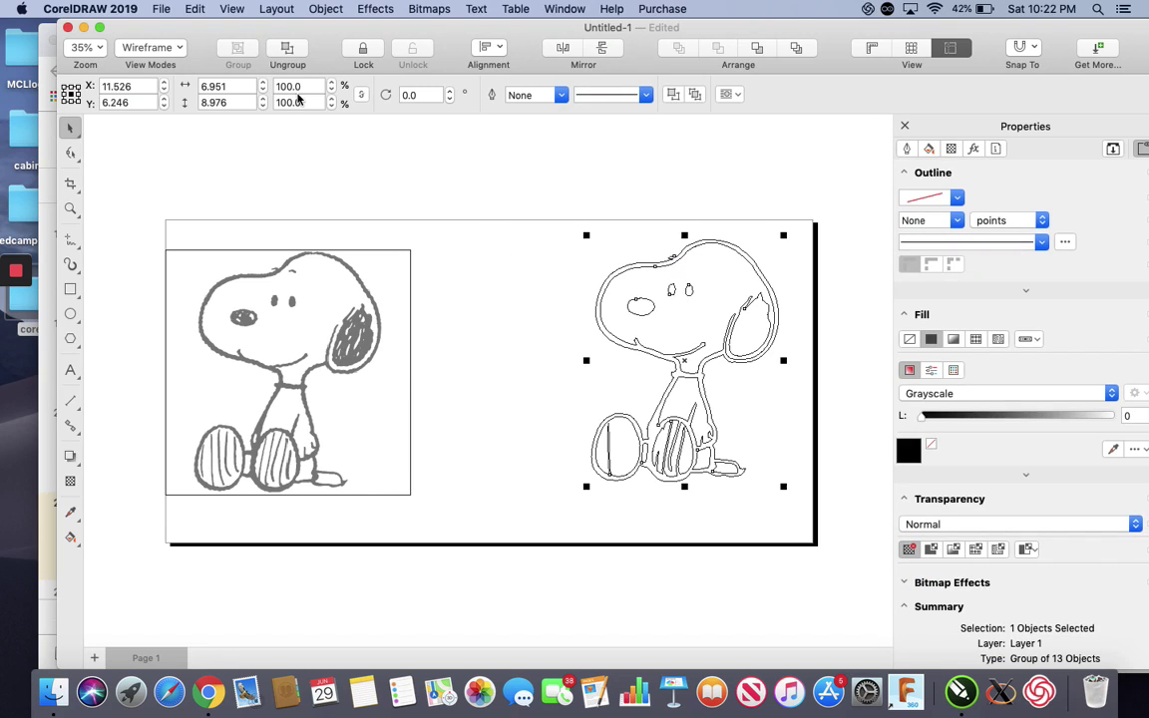
click(285, 51)
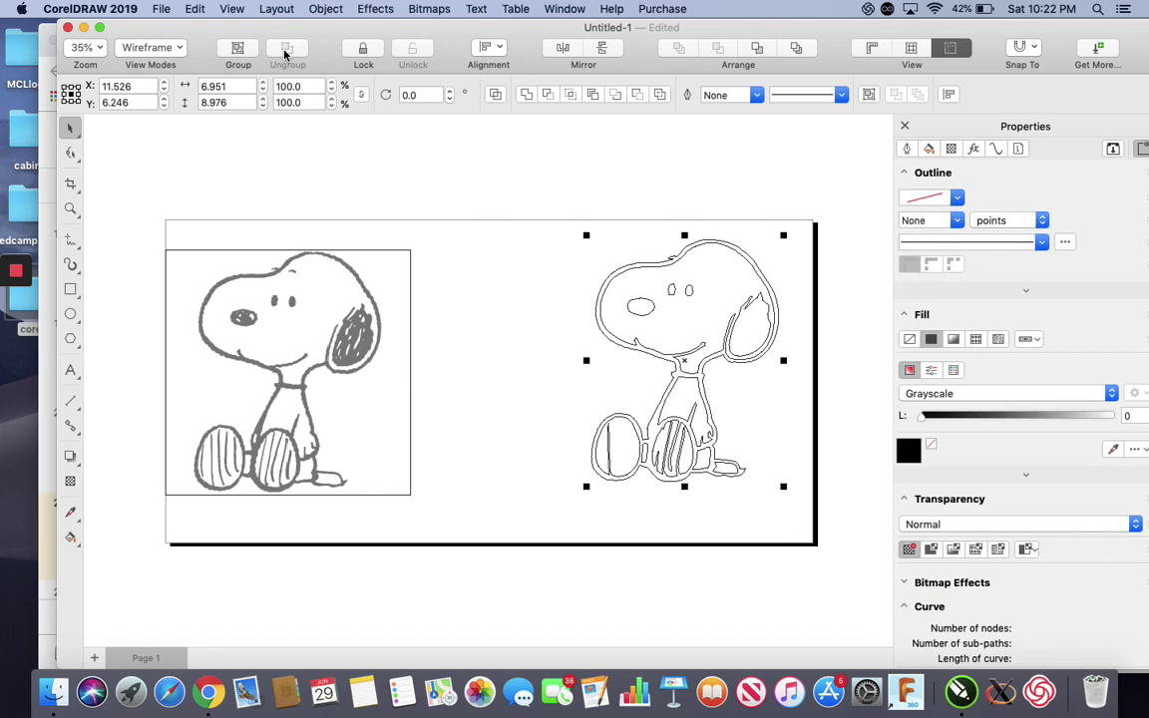
click(471, 287)
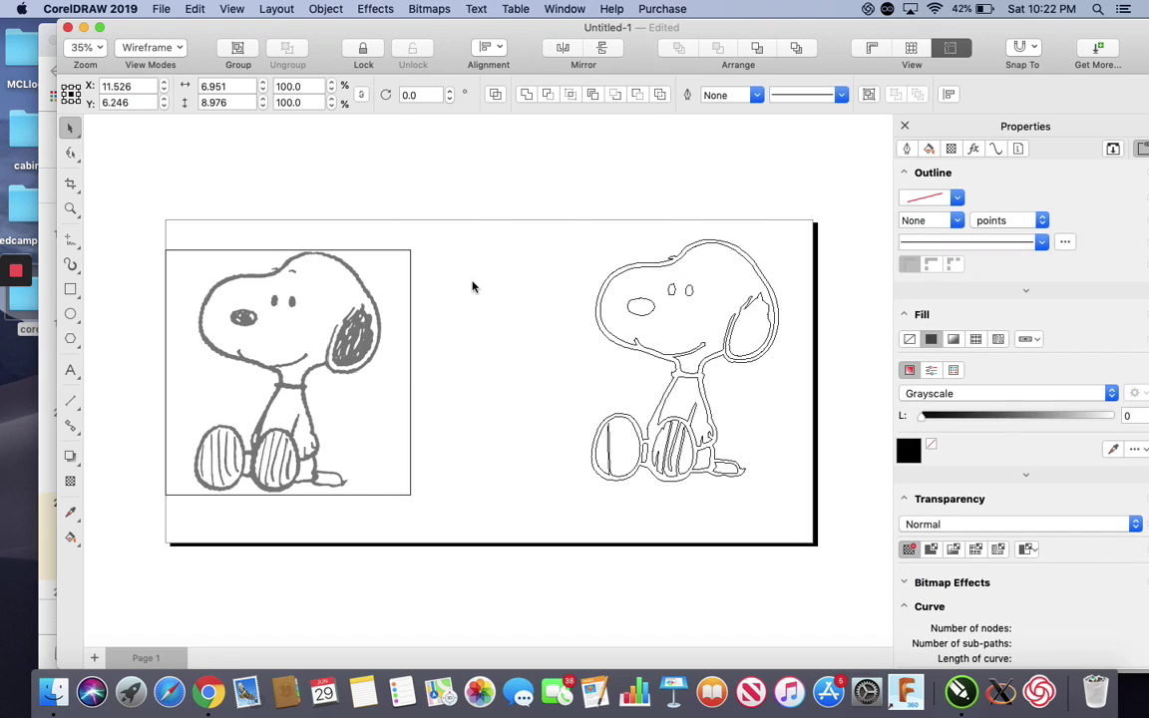
click(611, 284)
drag(610, 284, 424, 269)
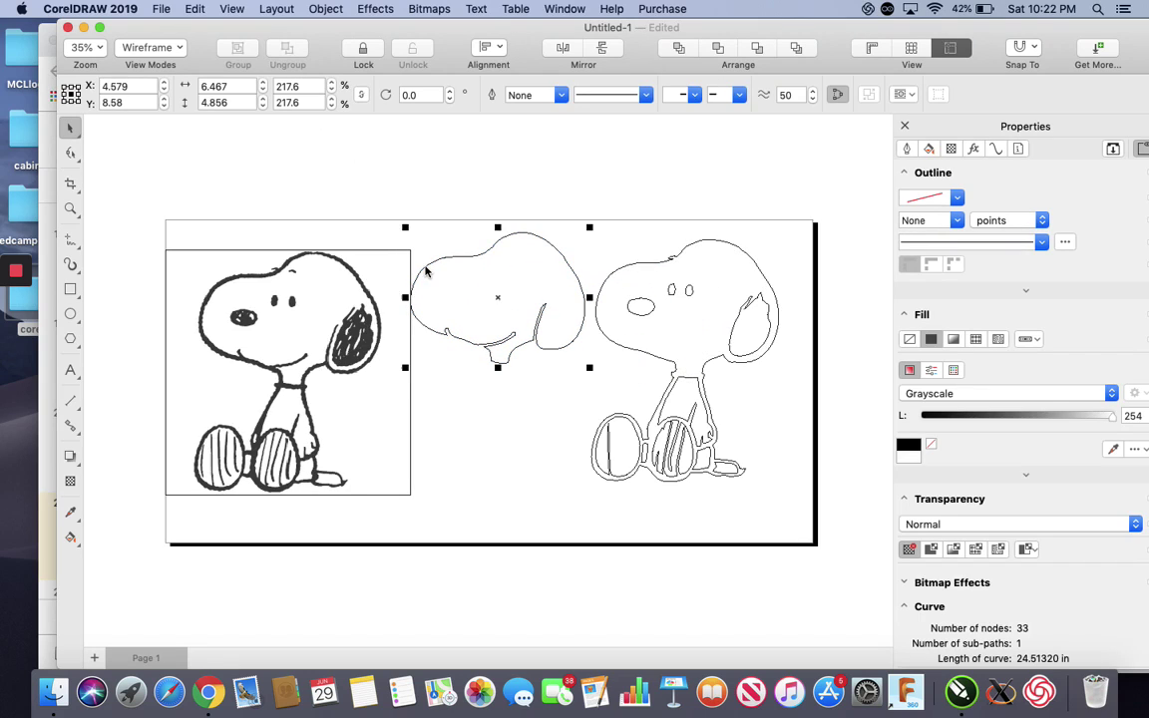
key(Delete)
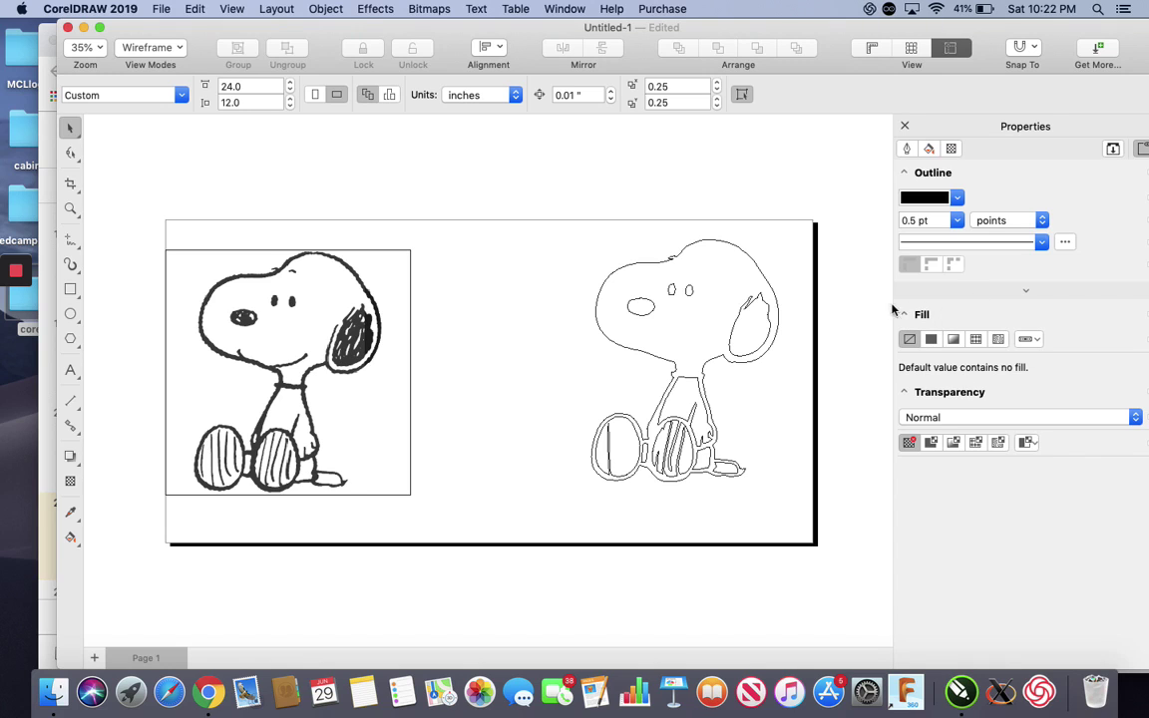
Give the Snoopy outline curve no fill and a red #FF0000 (R 255) hairline outline.
click(668, 263)
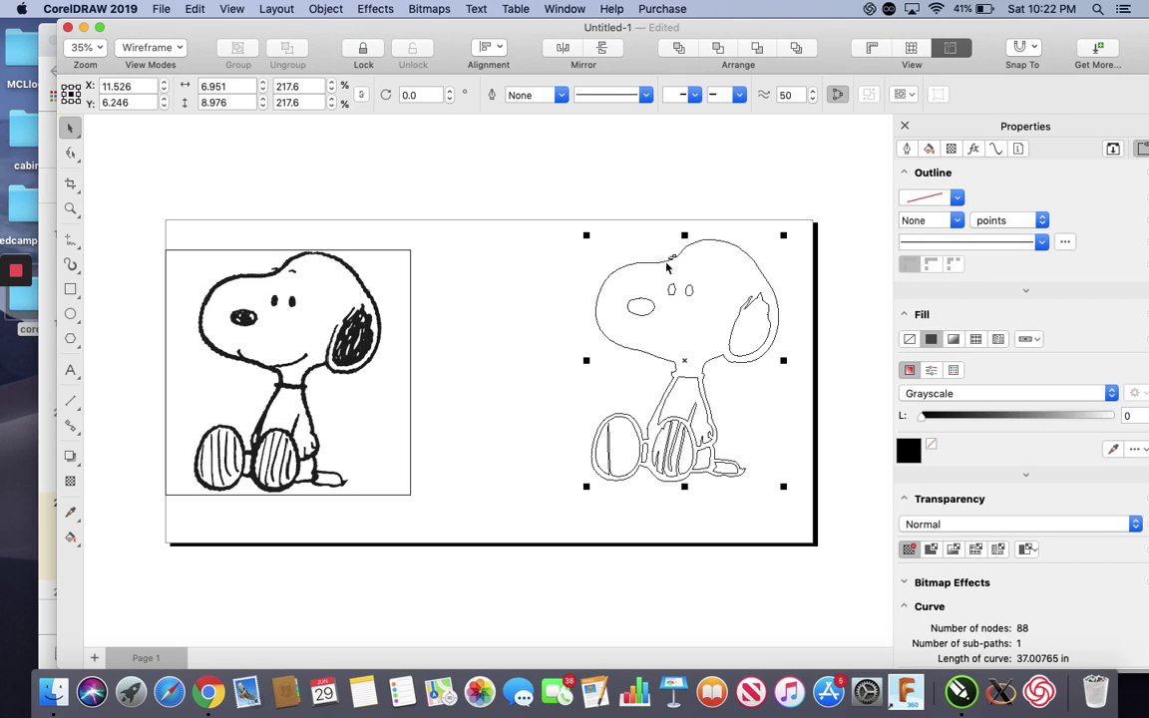
click(909, 340)
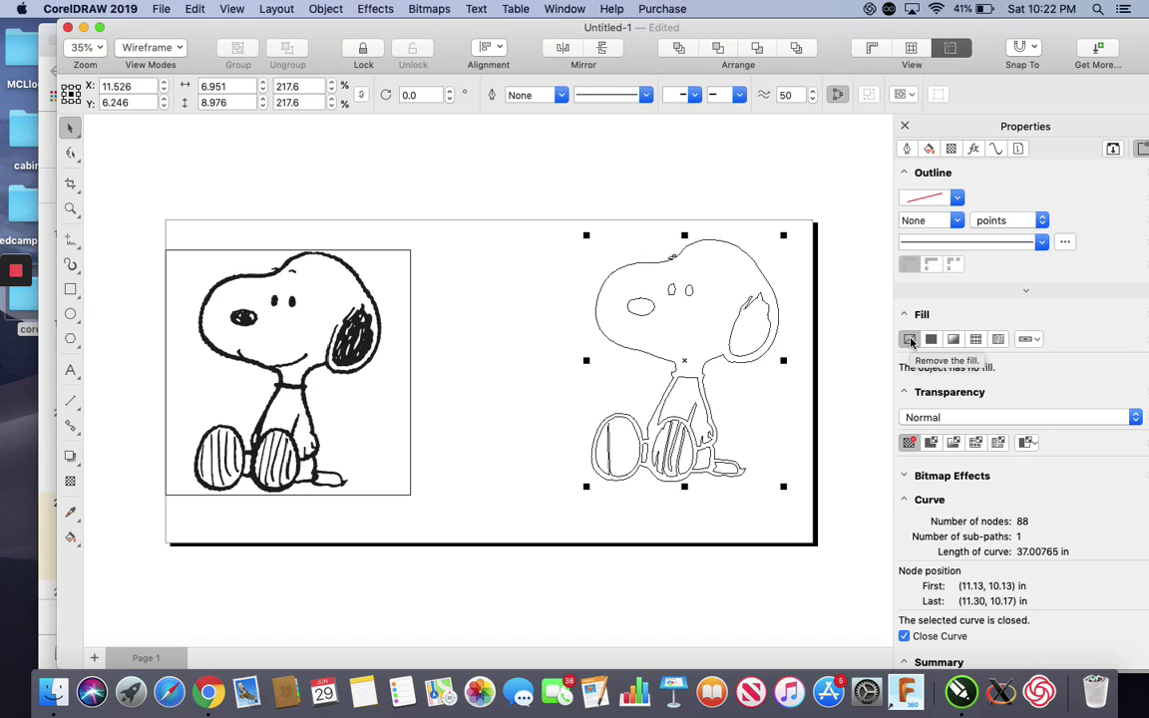
click(956, 220)
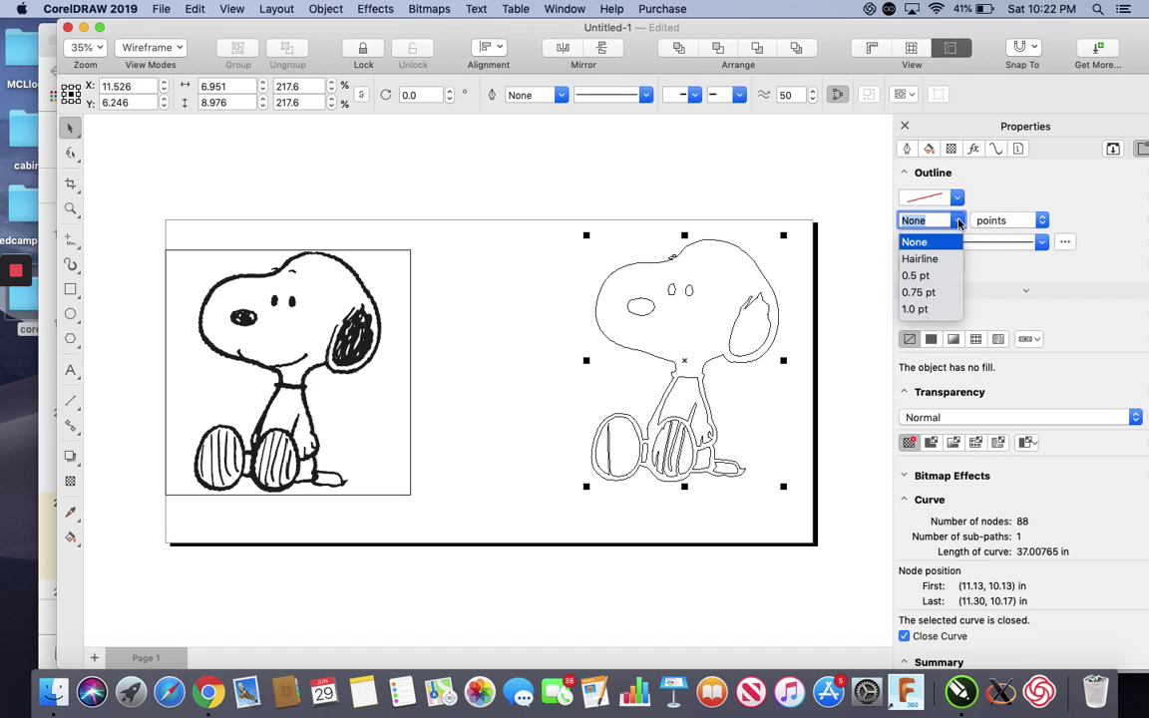
click(915, 258)
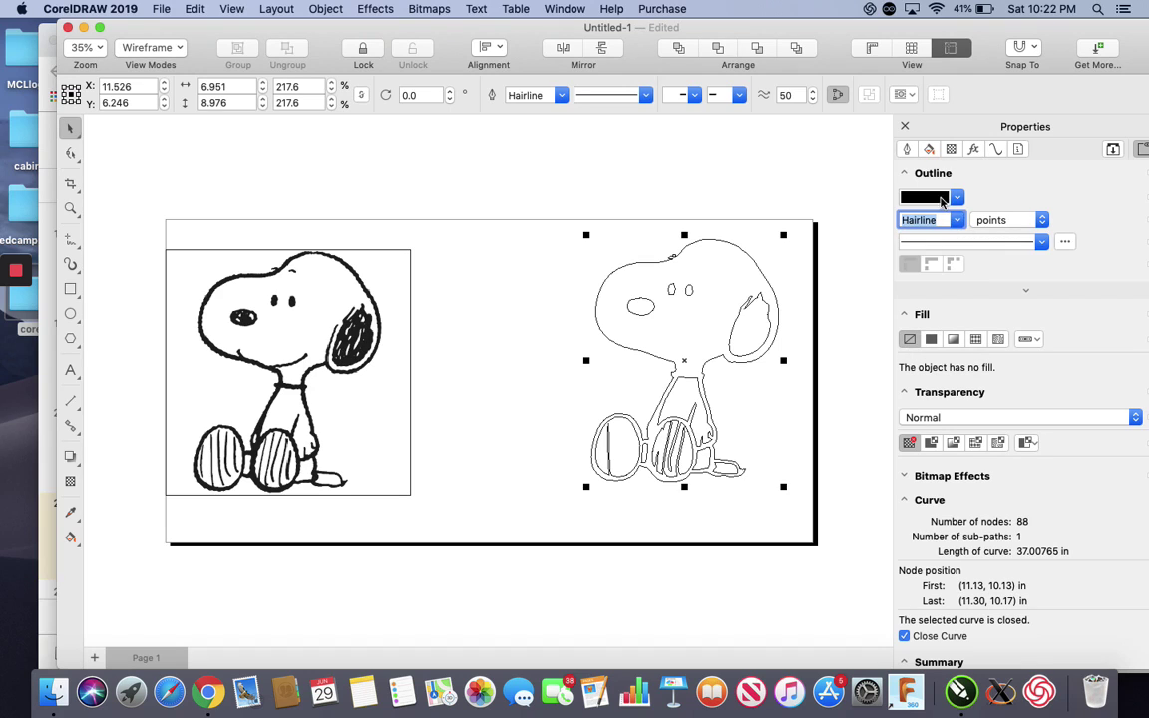
click(955, 198)
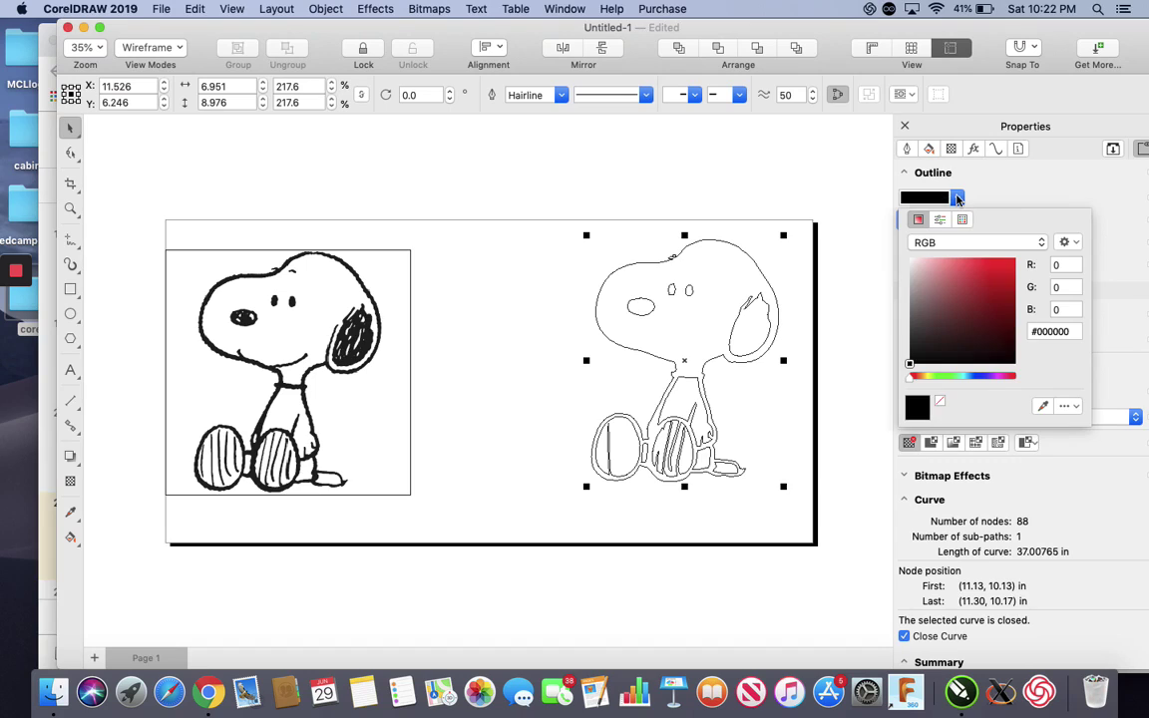
double_click(1063, 265)
text(255)
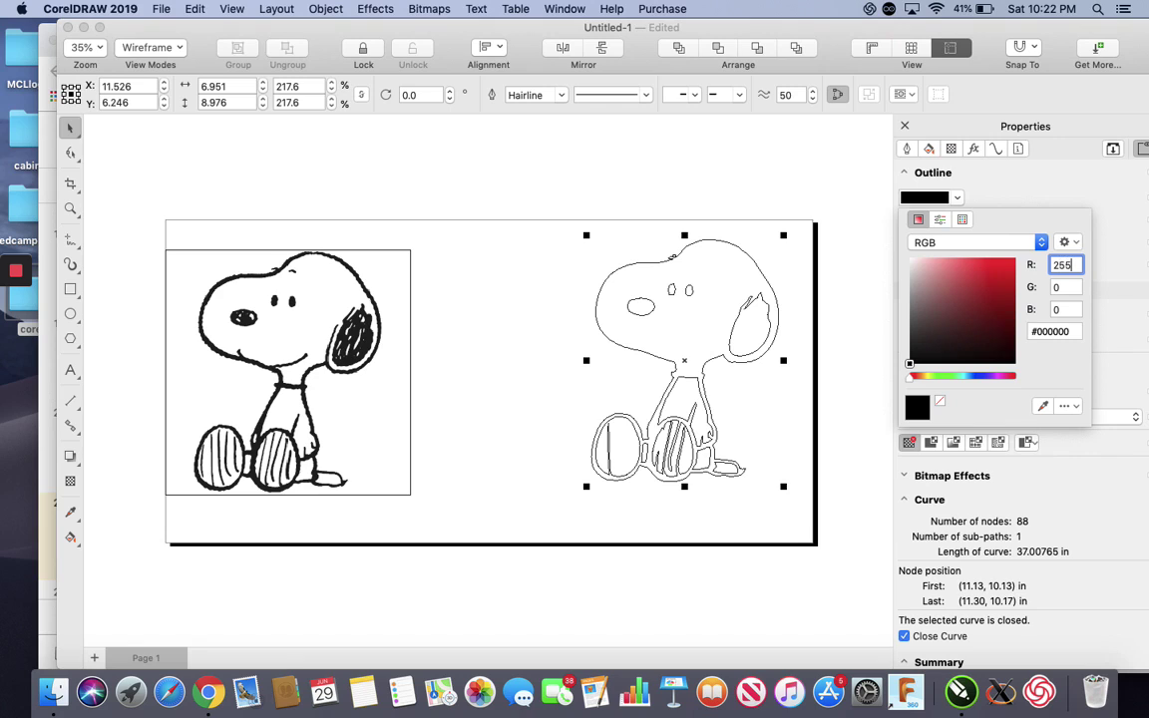
key(Return)
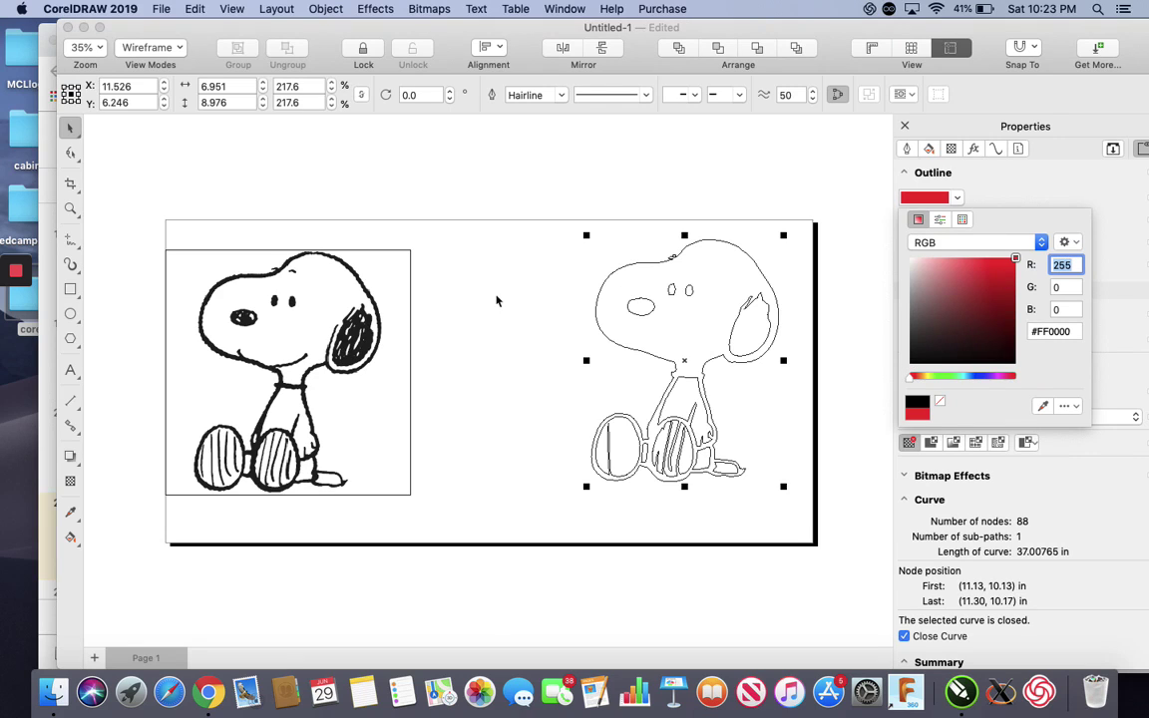
key(Tab)
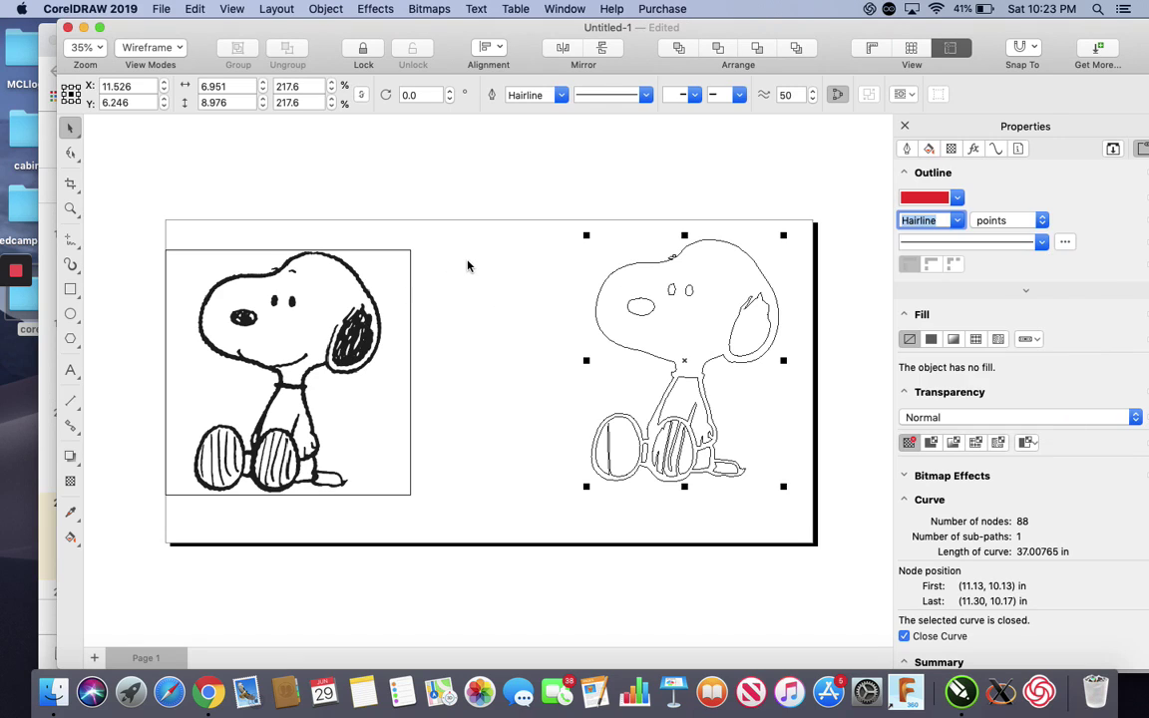
Switch the view mode from Wireframe to Enhanced.
click(179, 48)
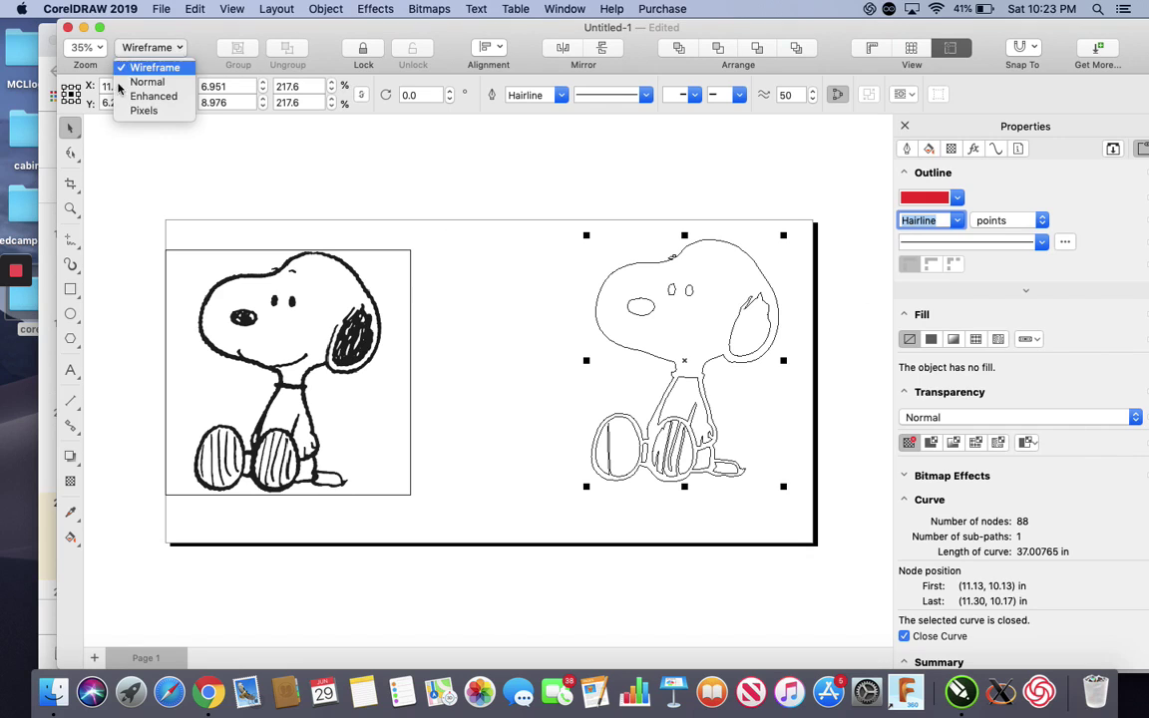
click(184, 110)
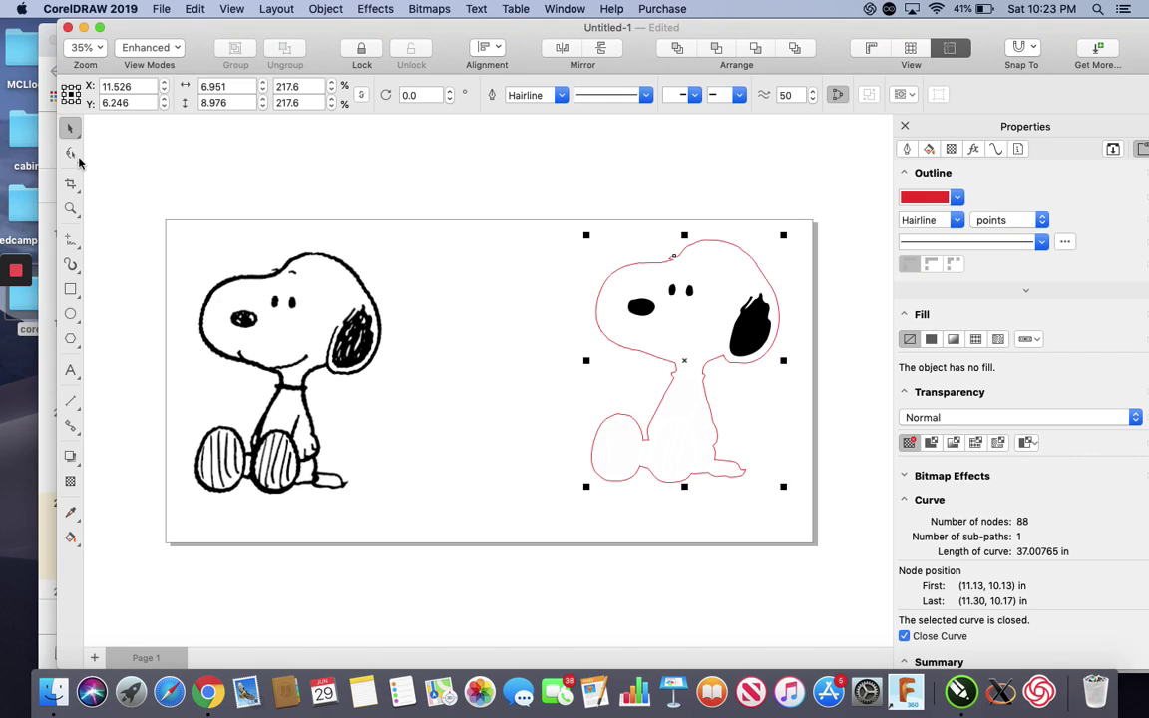
Draw a short freehand line down Snoopy's left foot and give it a Hairline outline.
click(77, 247)
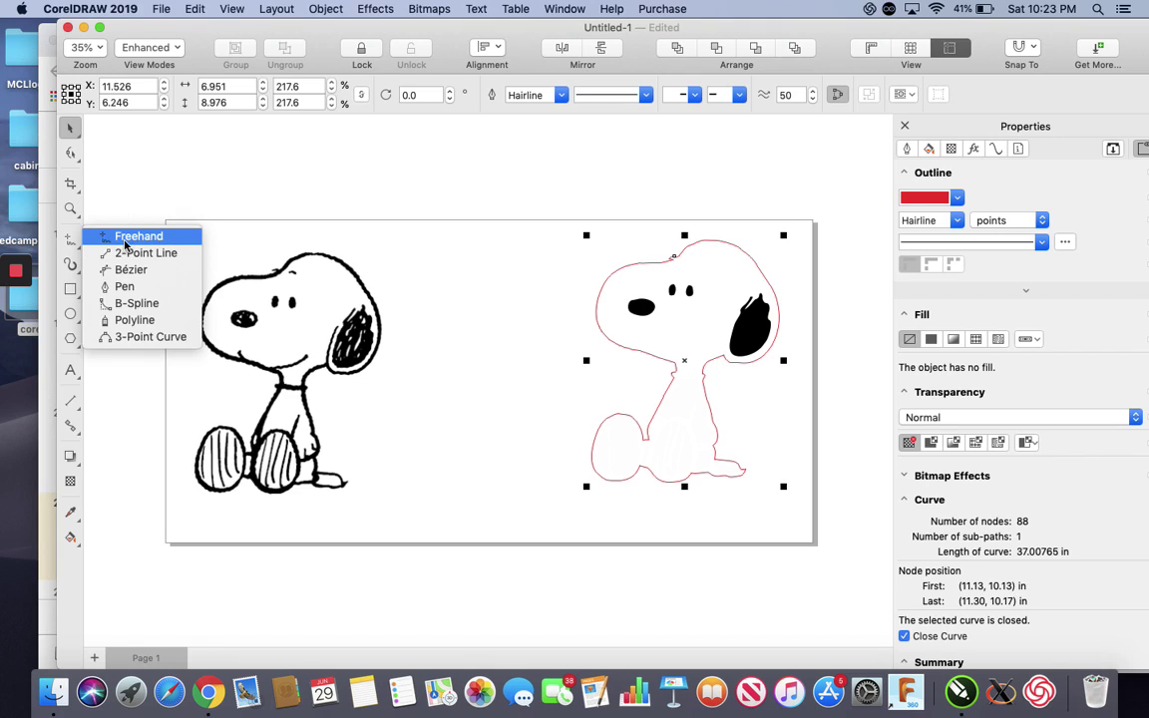
click(129, 238)
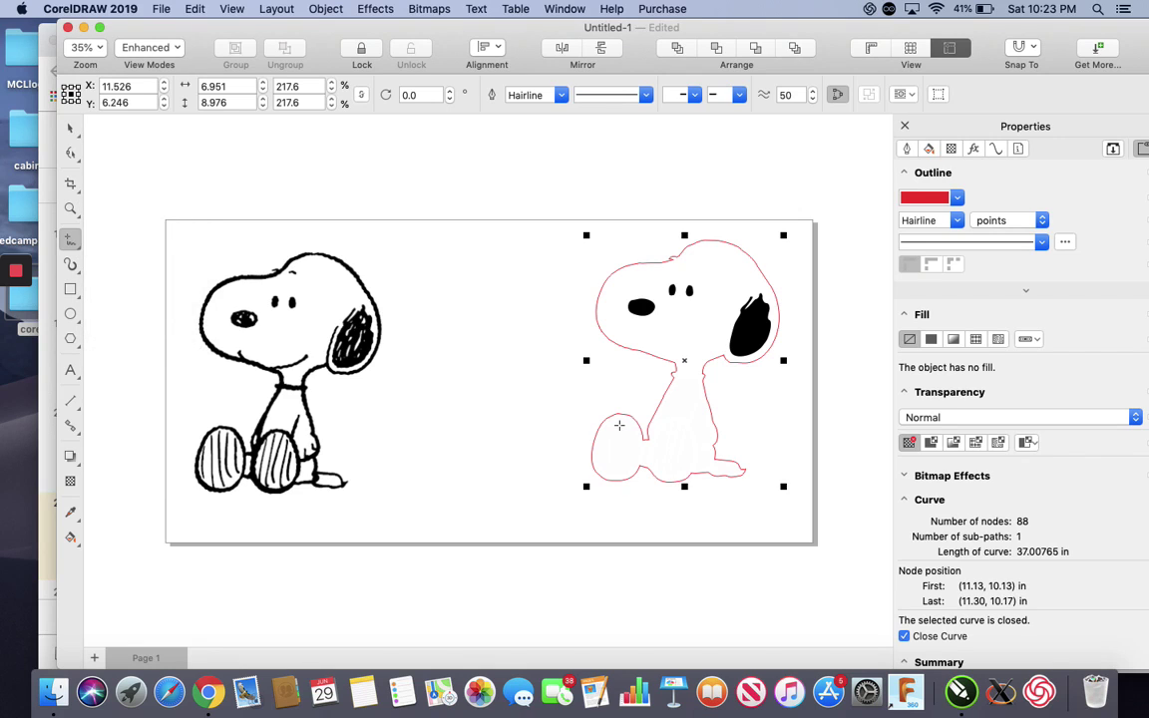
drag(618, 419, 616, 481)
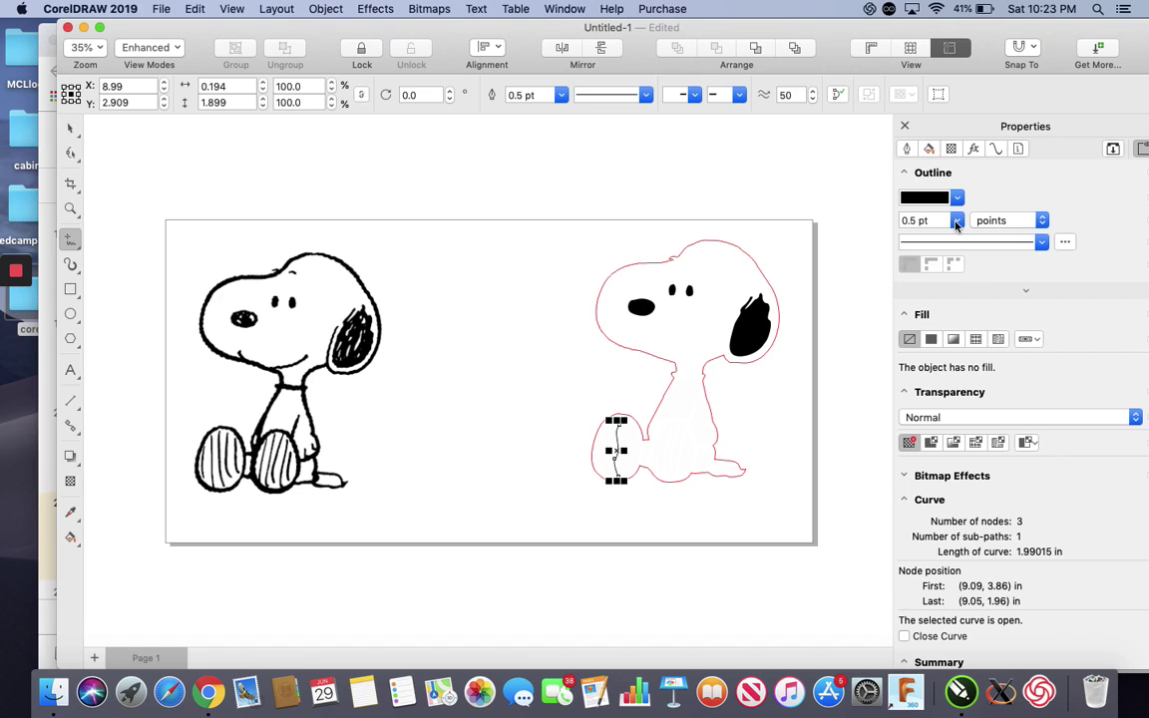
click(956, 222)
scroll(932, 259, up, 2)
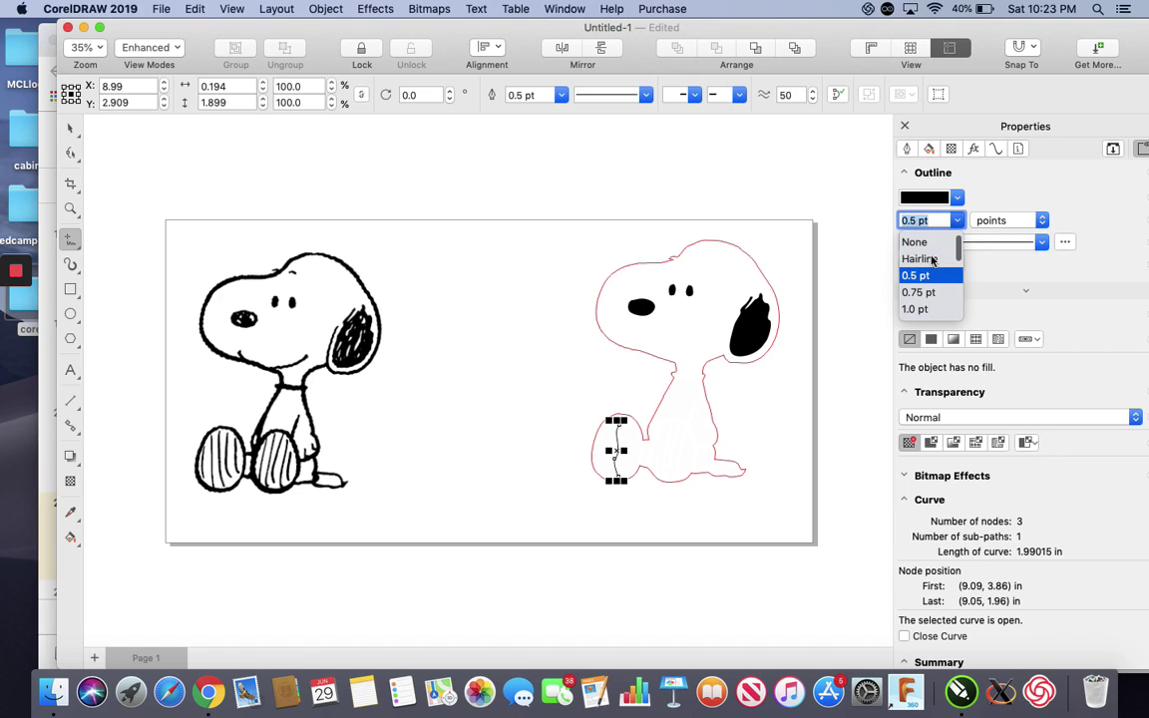
click(927, 259)
click(956, 198)
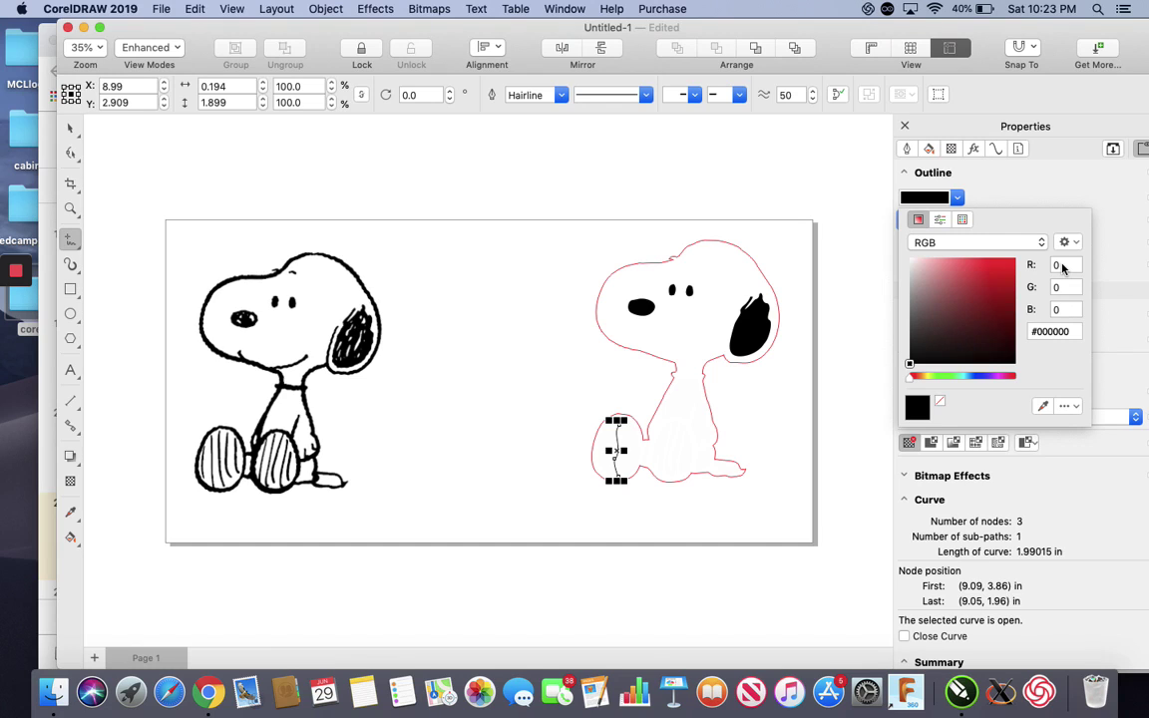
Make the foot line's outline blue #0000FF (B 255), then deselect with the Pick tool.
click(1068, 309)
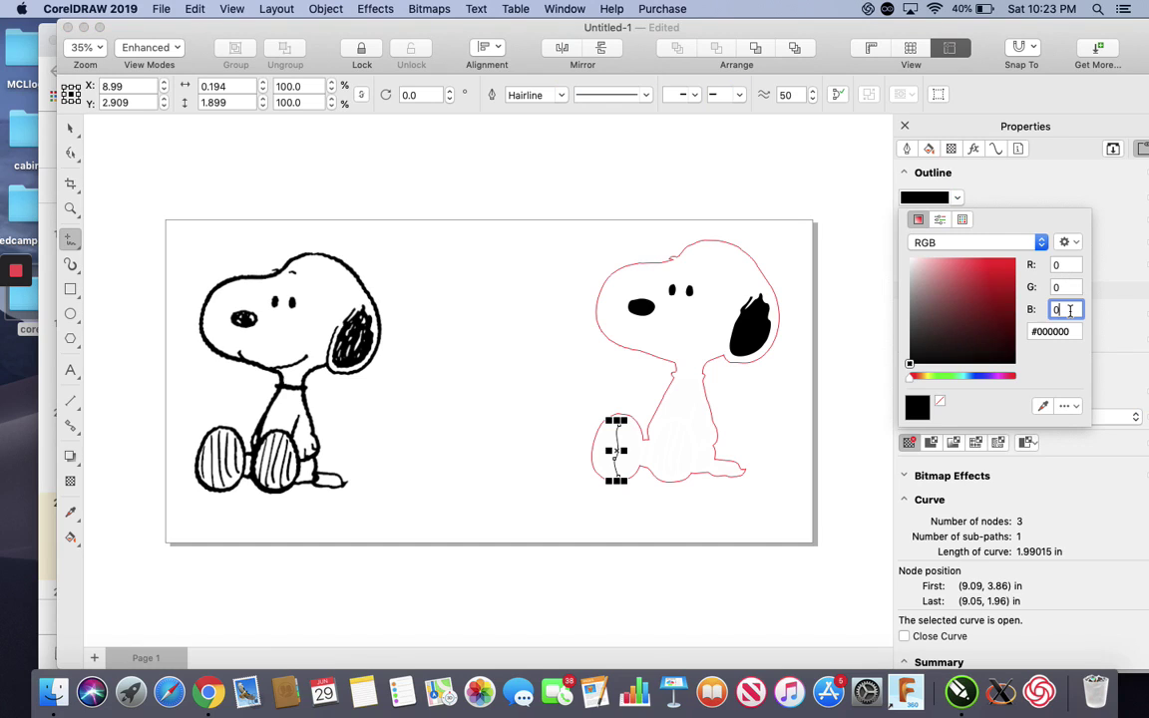
drag(1070, 310, 1046, 310)
text(255)
key(Return)
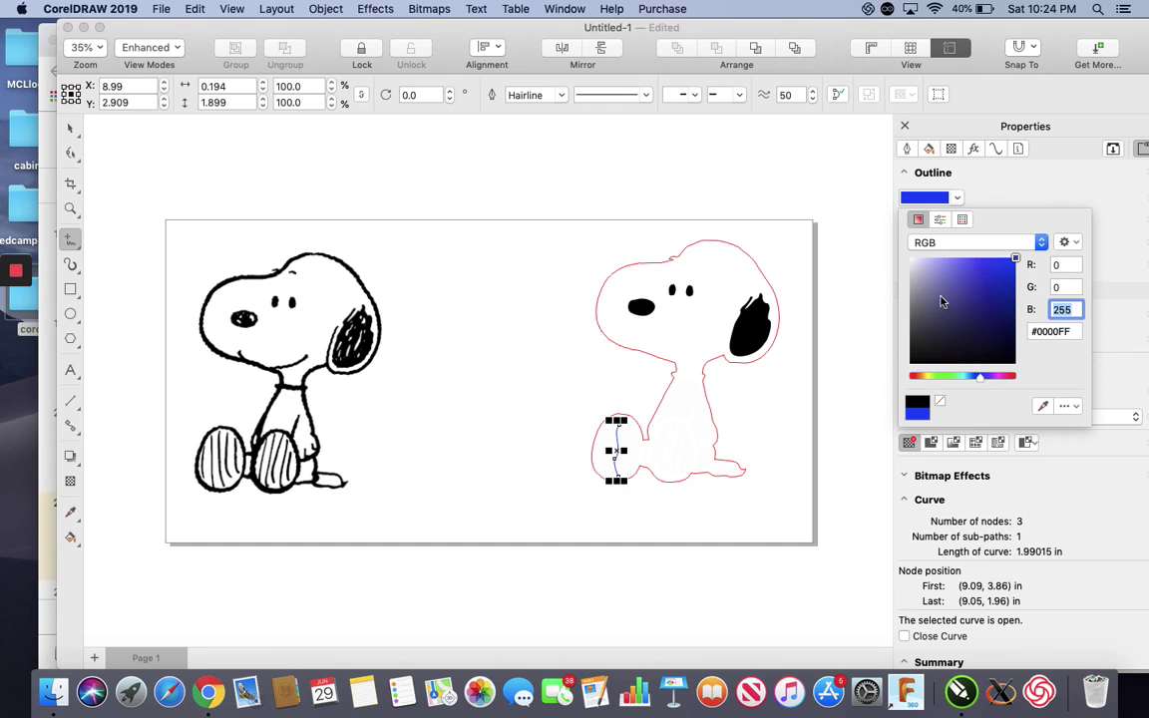
click(64, 117)
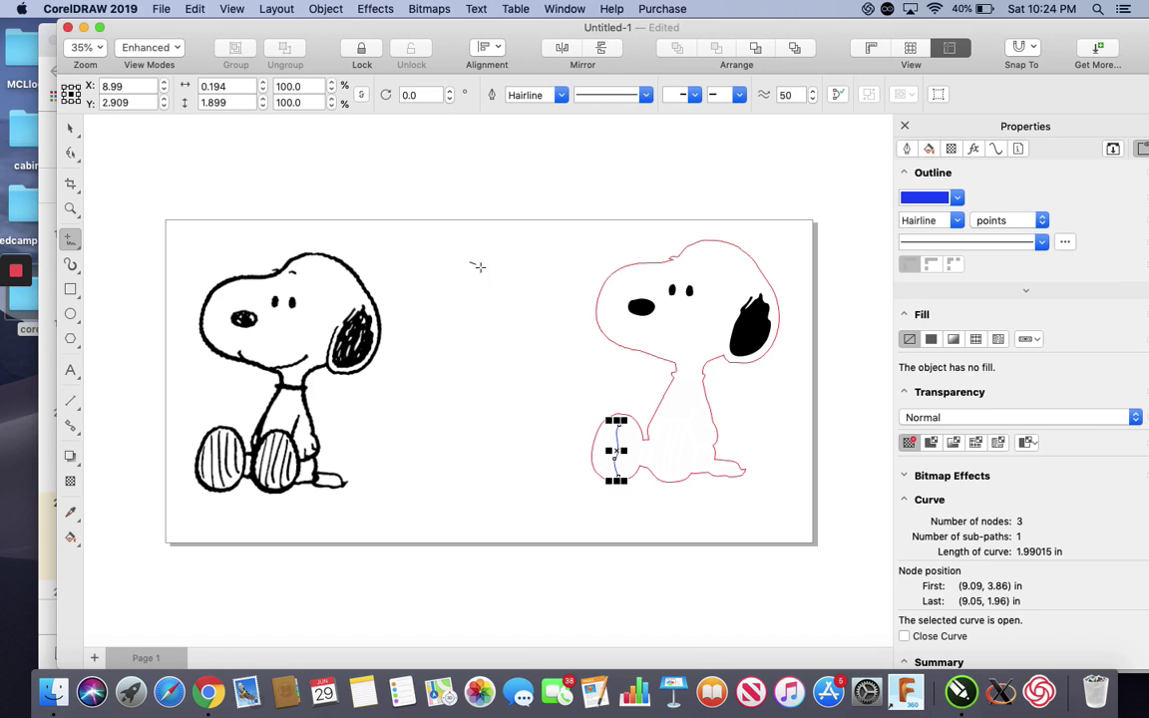
drag(460, 261, 503, 261)
click(71, 129)
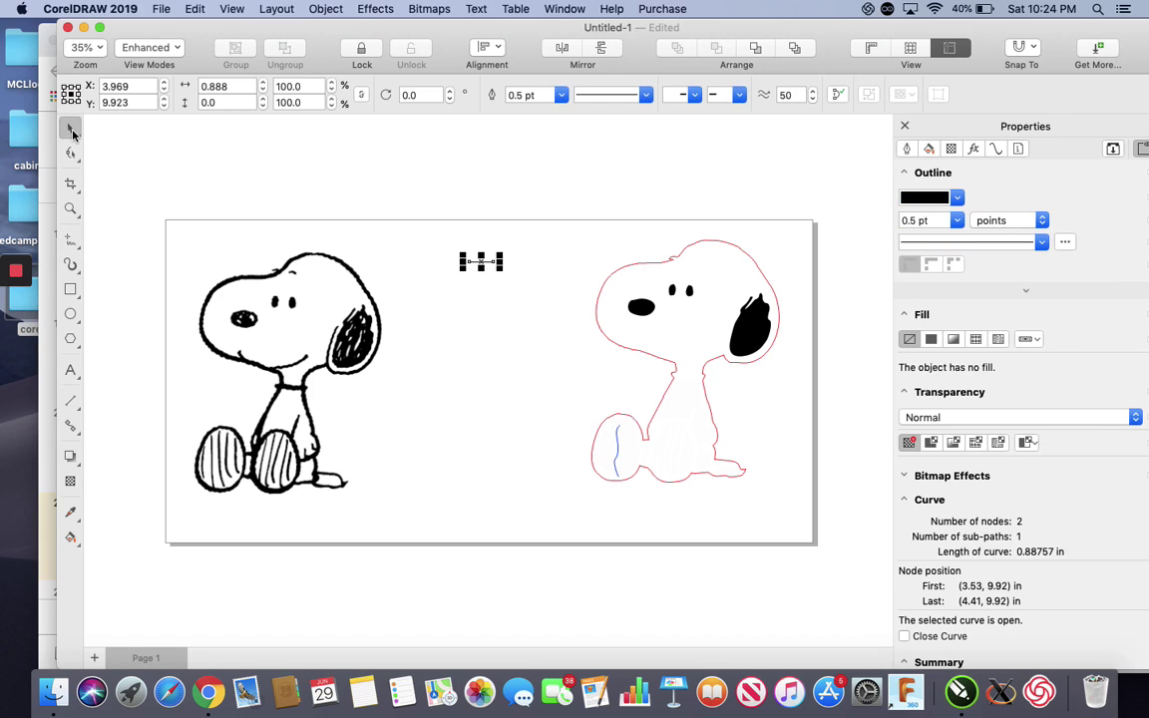
click(436, 302)
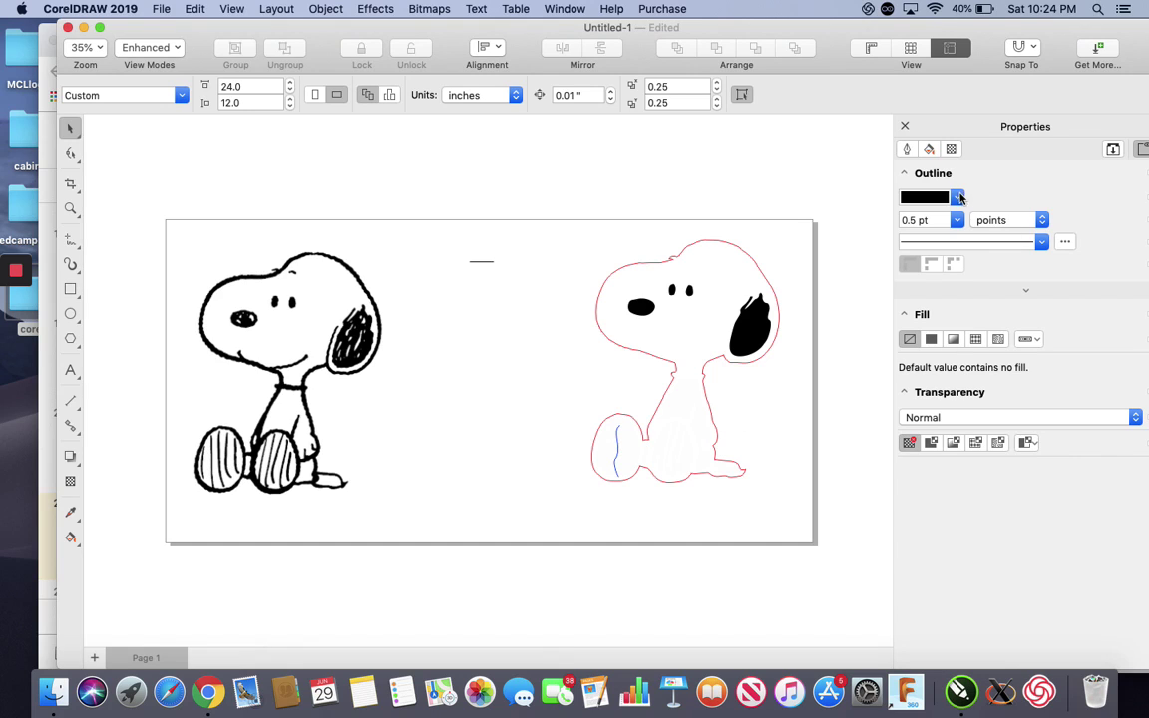
click(957, 198)
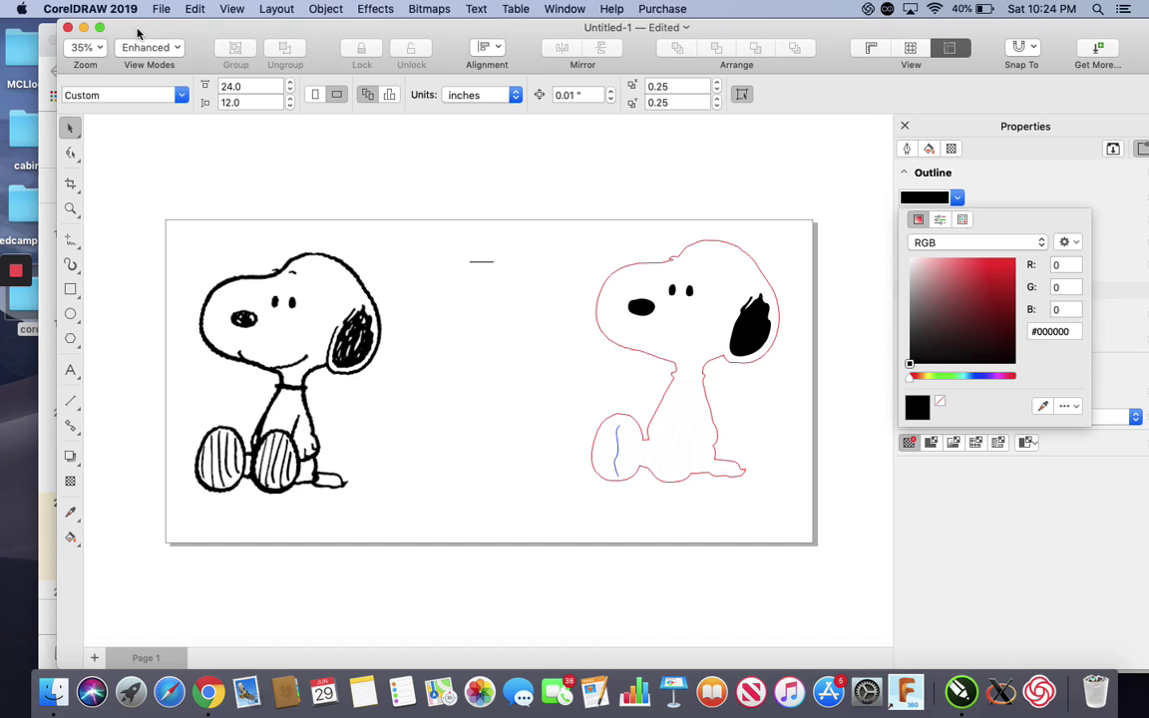
click(85, 31)
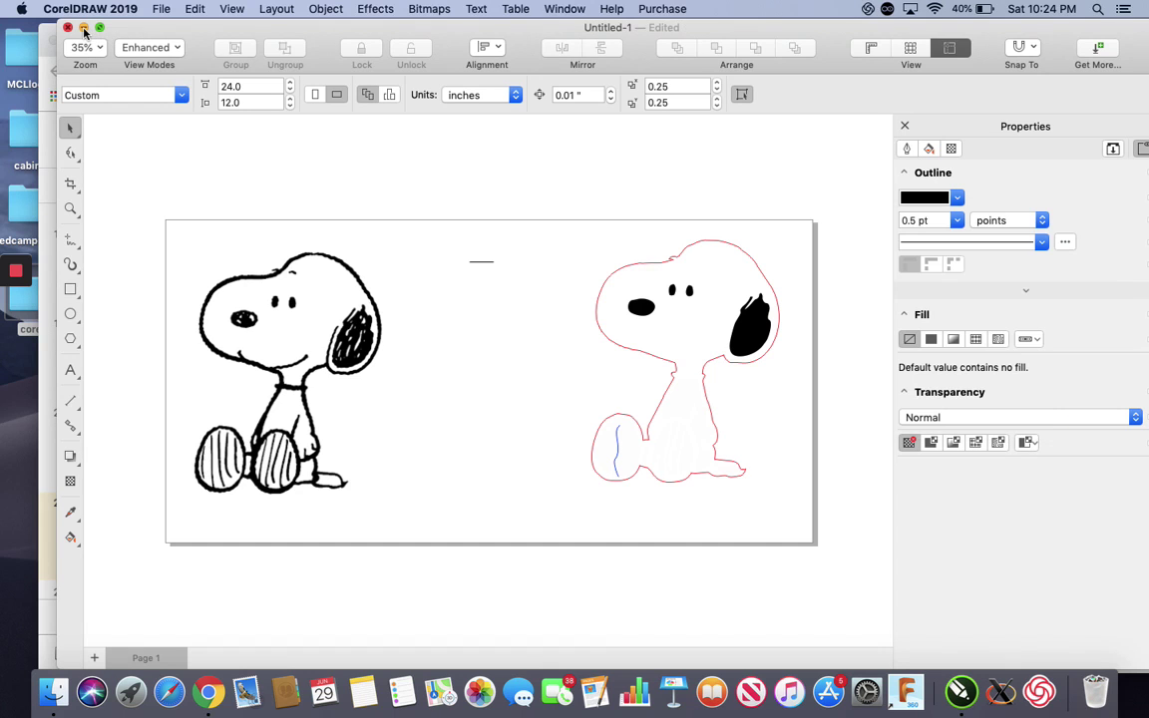
Minimize CorelDRAW and display slide 23 with the Epilog laser settings.
click(83, 28)
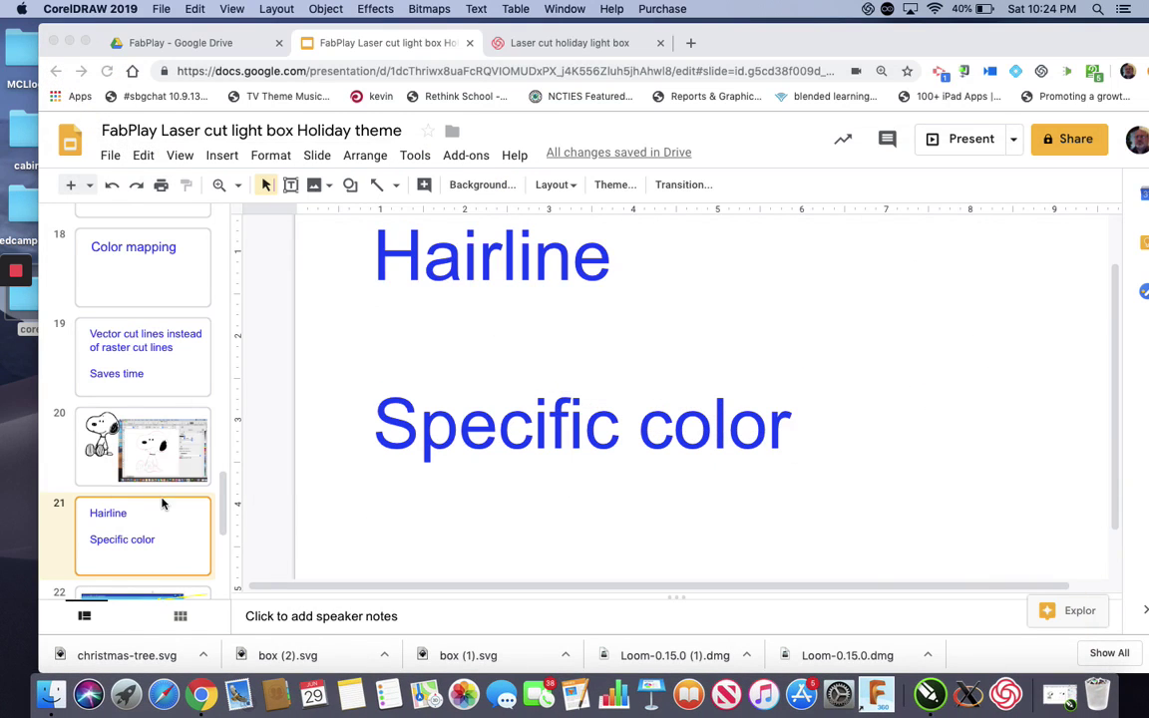
scroll(162, 504, down, 5)
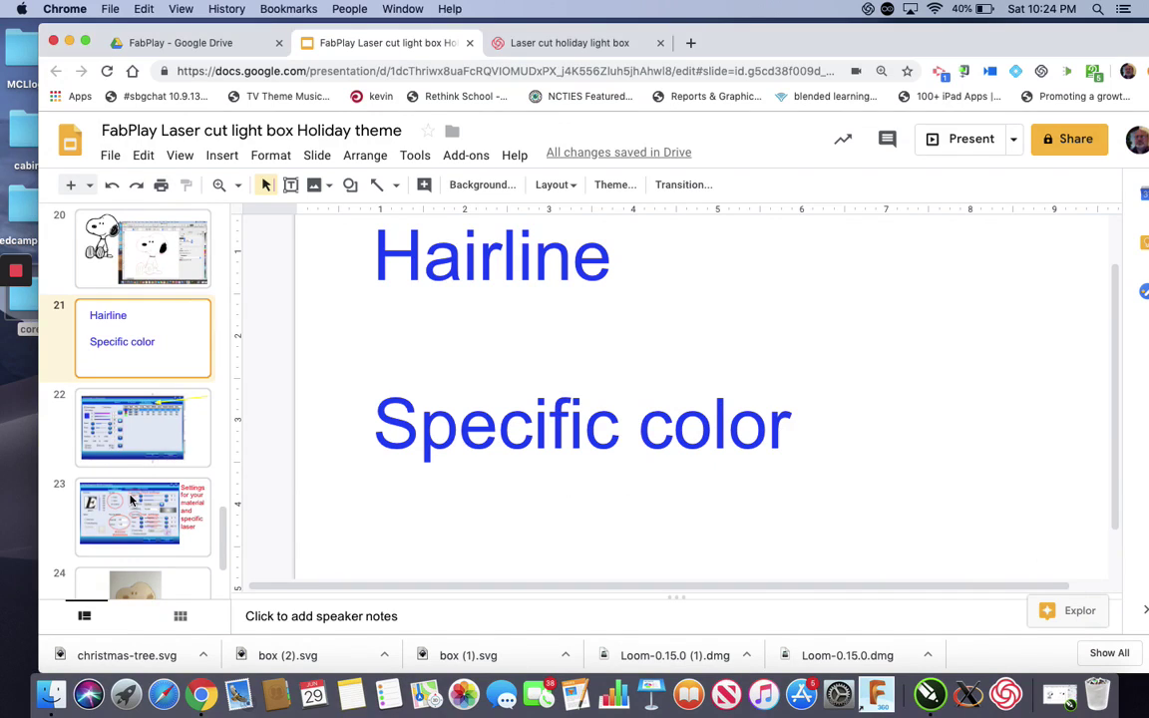
click(131, 500)
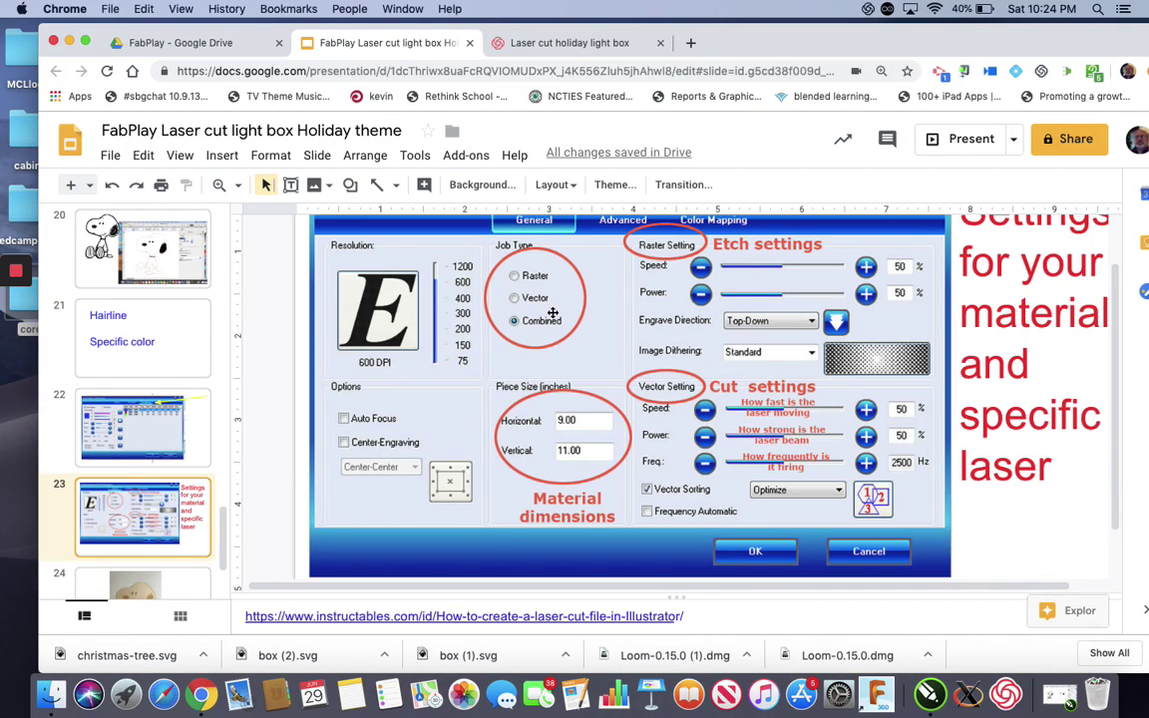
scroll(556, 310, up, 2)
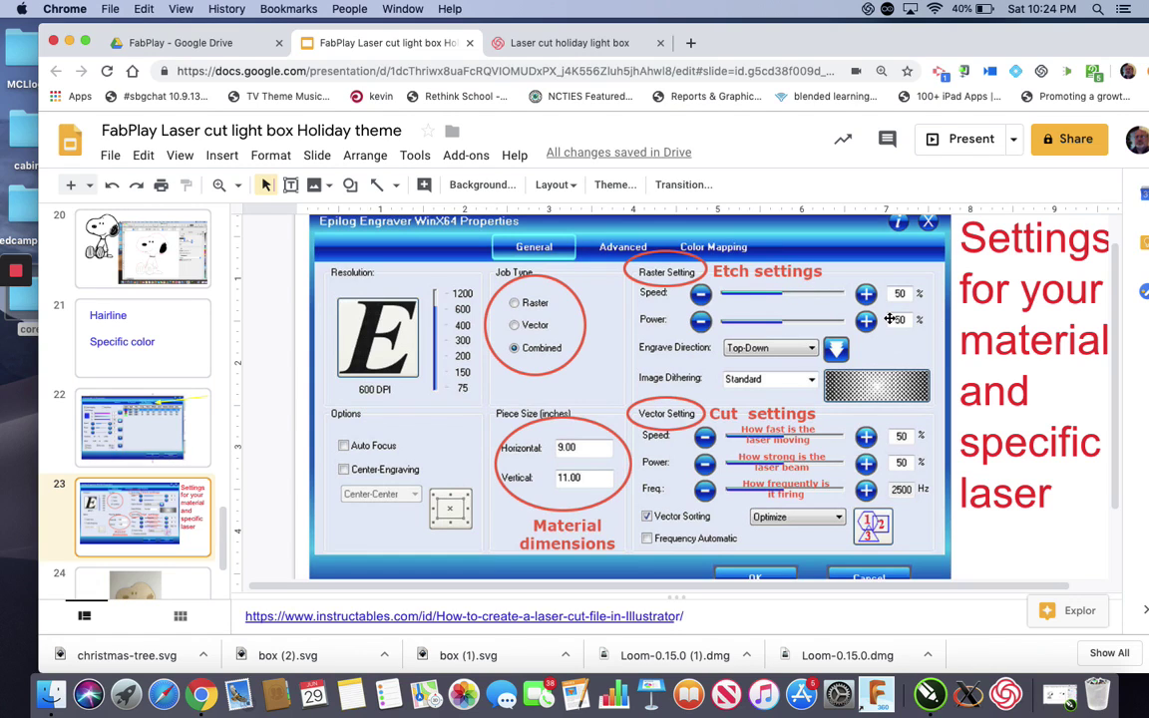
scroll(889, 319, right, 3)
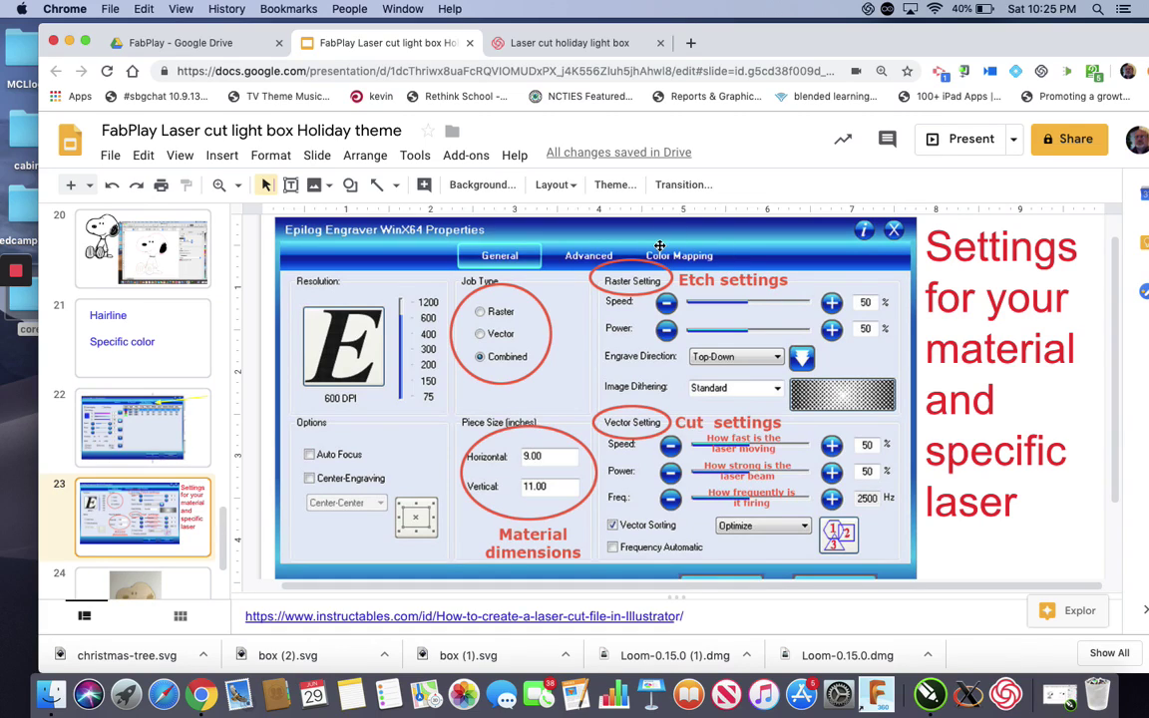
Display slide 22 with the Epilog Fusion M2 Color Mapping speed and power settings per colour.
click(134, 424)
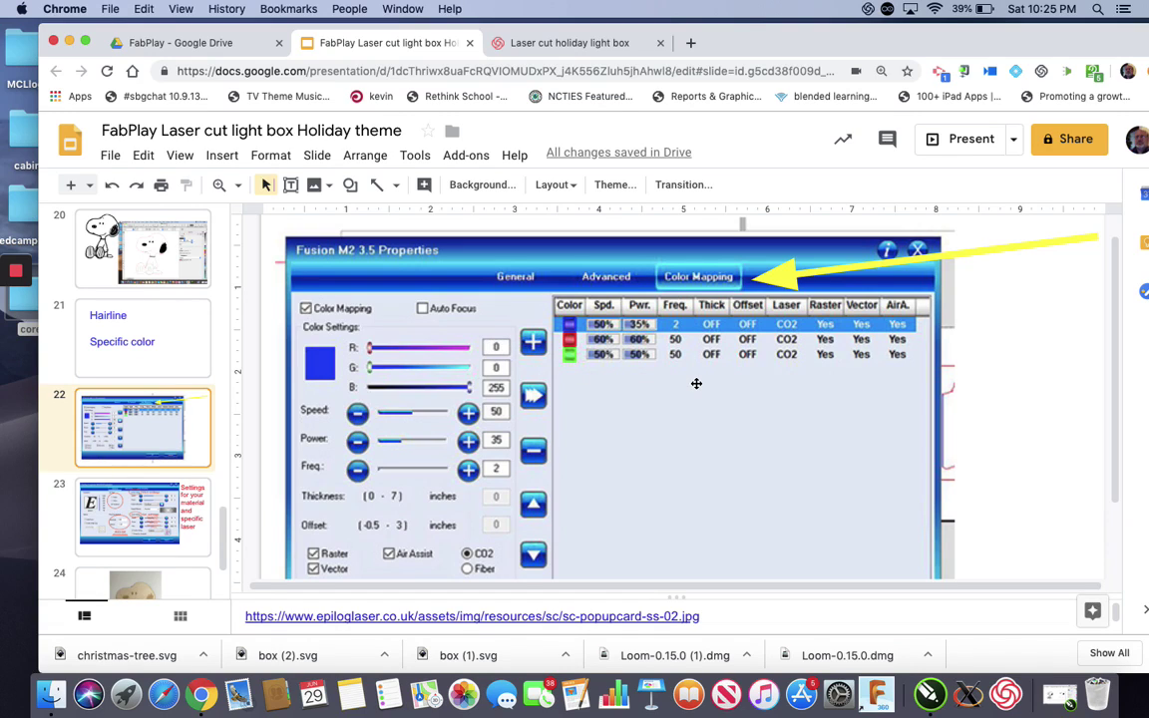
scroll(466, 398, down, 2)
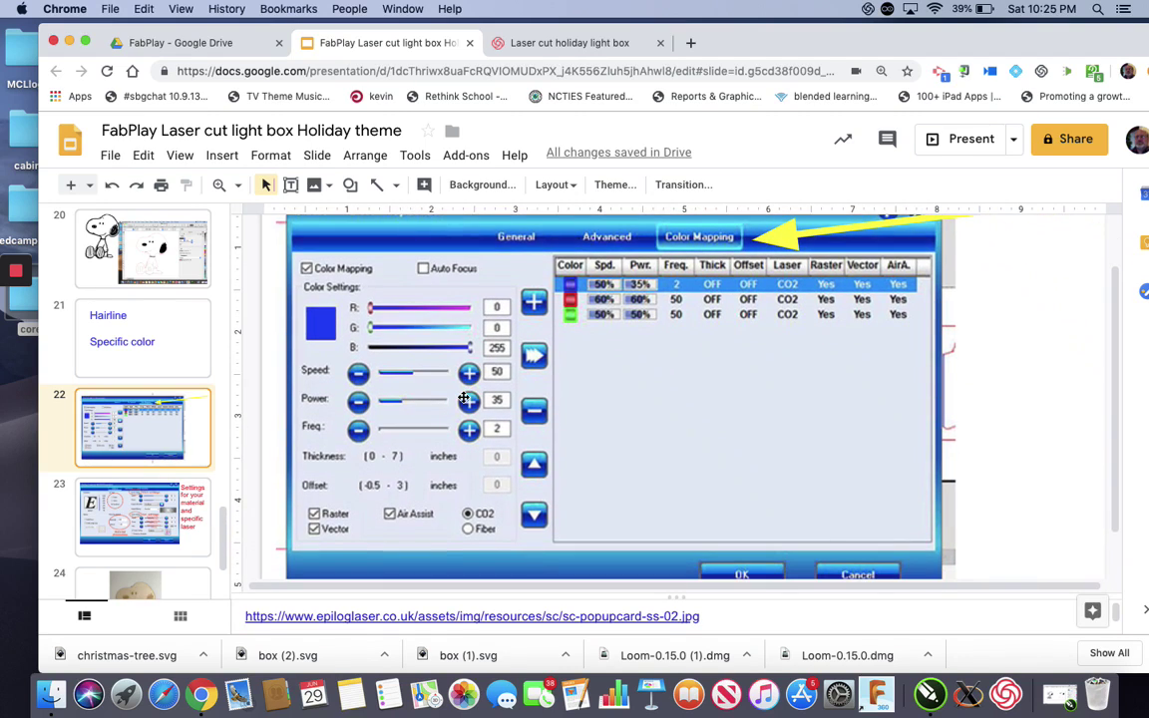
scroll(135, 428, down, 2)
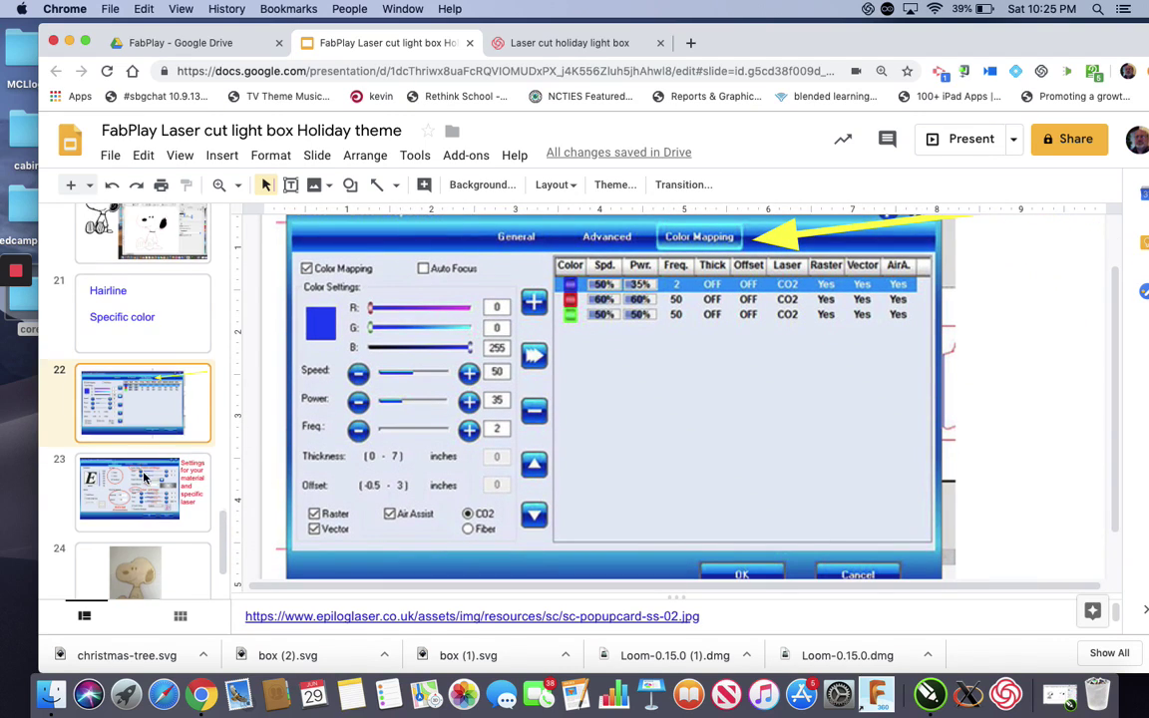
Revisit the laser settings on slide 23, then settle on slide 24's finished wooden Snoopy photo.
click(149, 546)
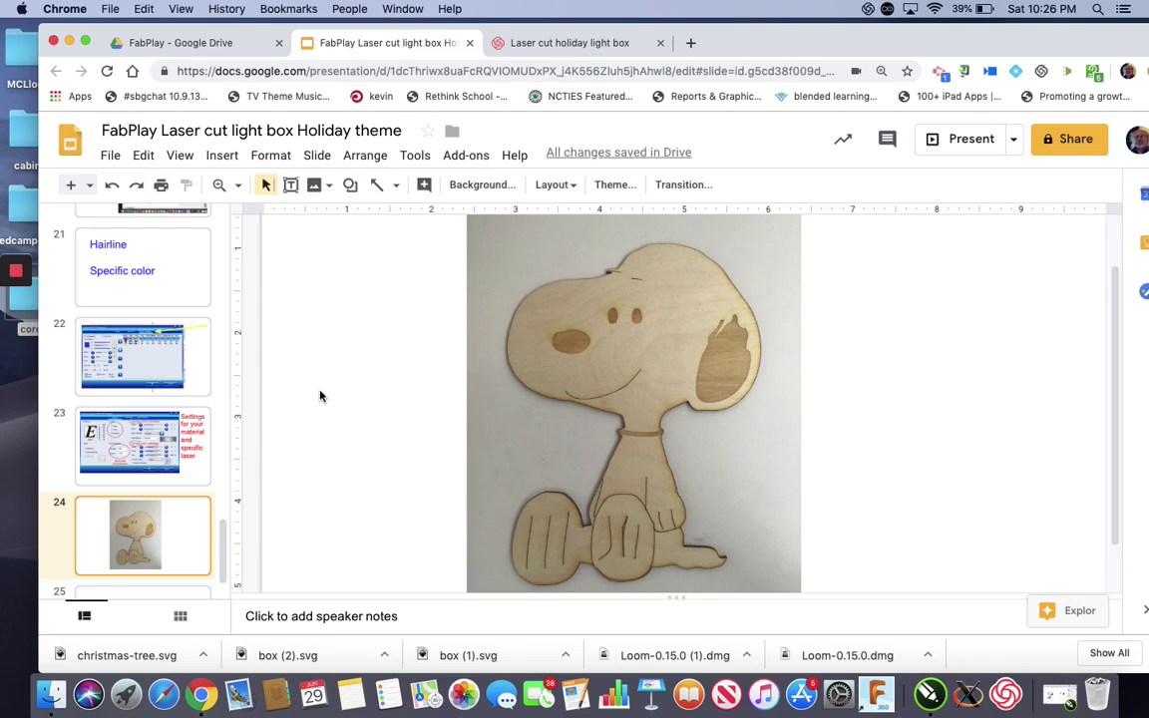
click(162, 394)
scroll(982, 377, up, 3)
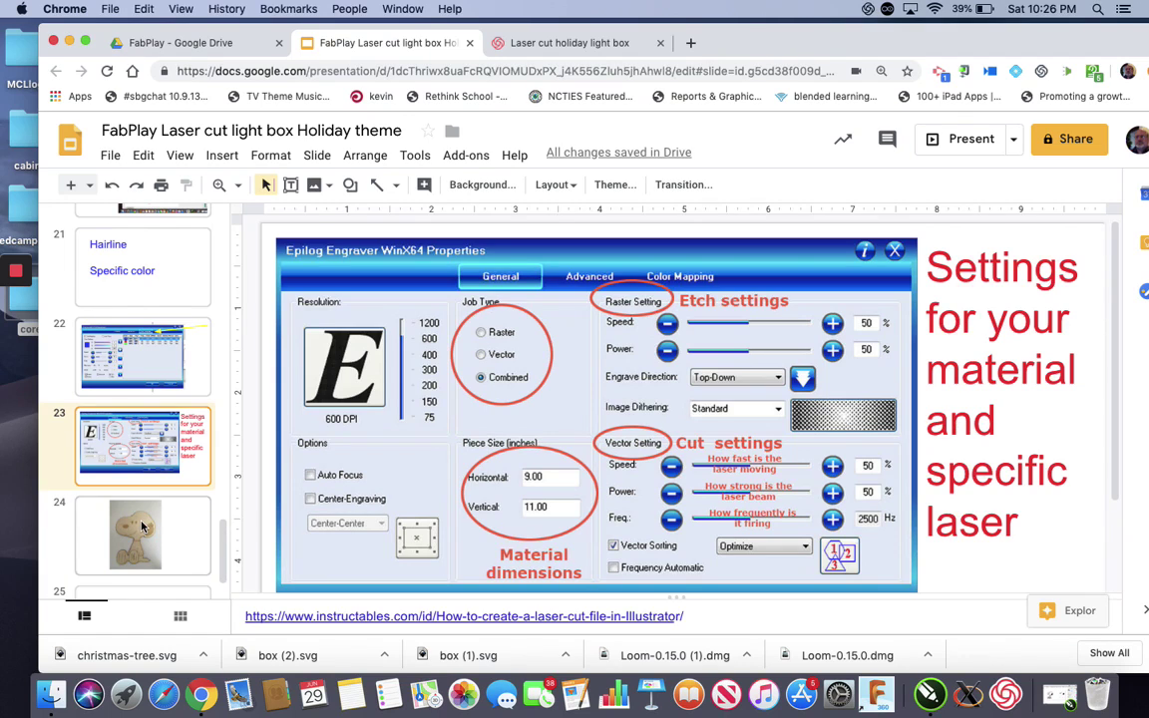
key(Down)
scroll(397, 468, down, 3)
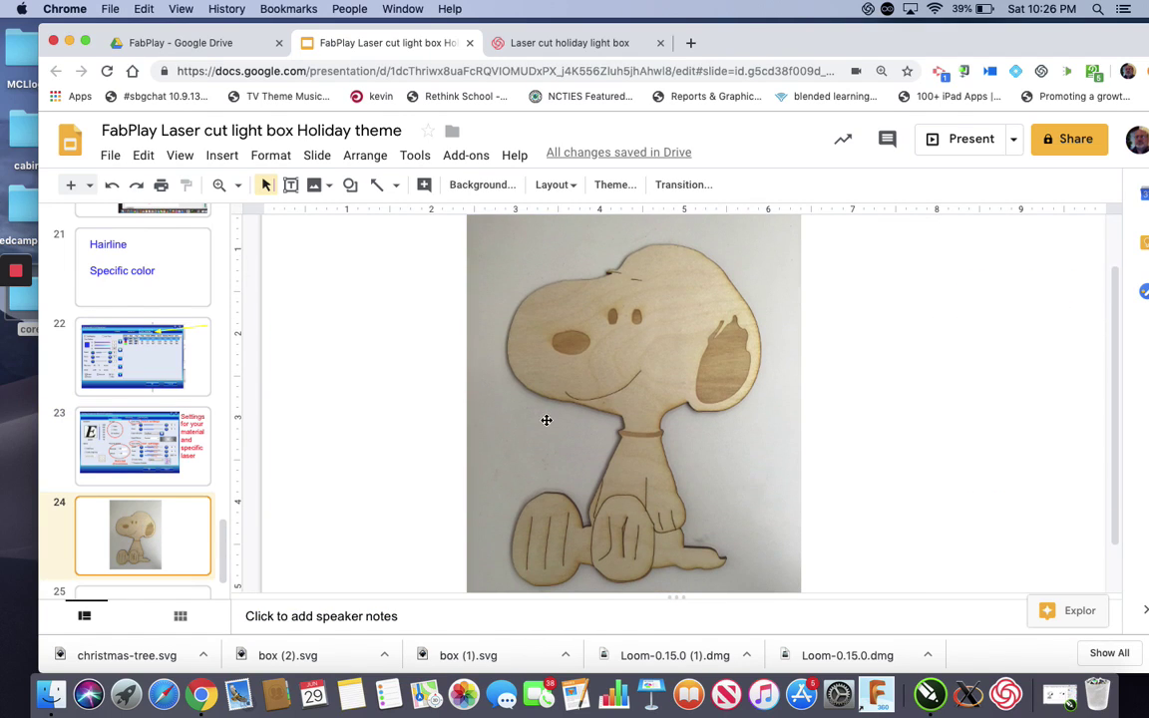